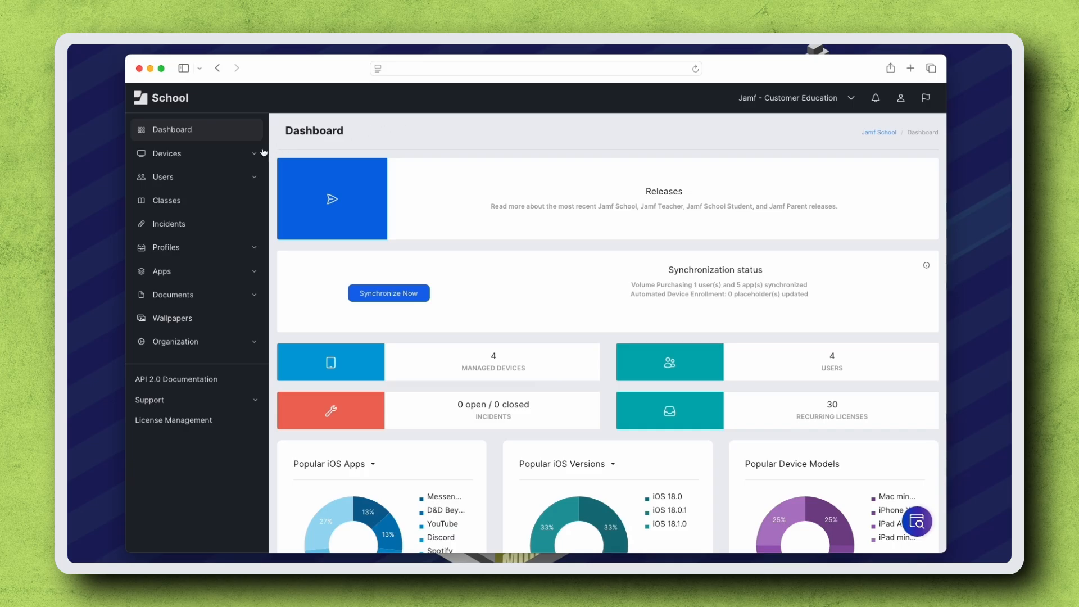
Step: Start a new static device group named "High School Testing iPads"
click(228, 161)
click(191, 217)
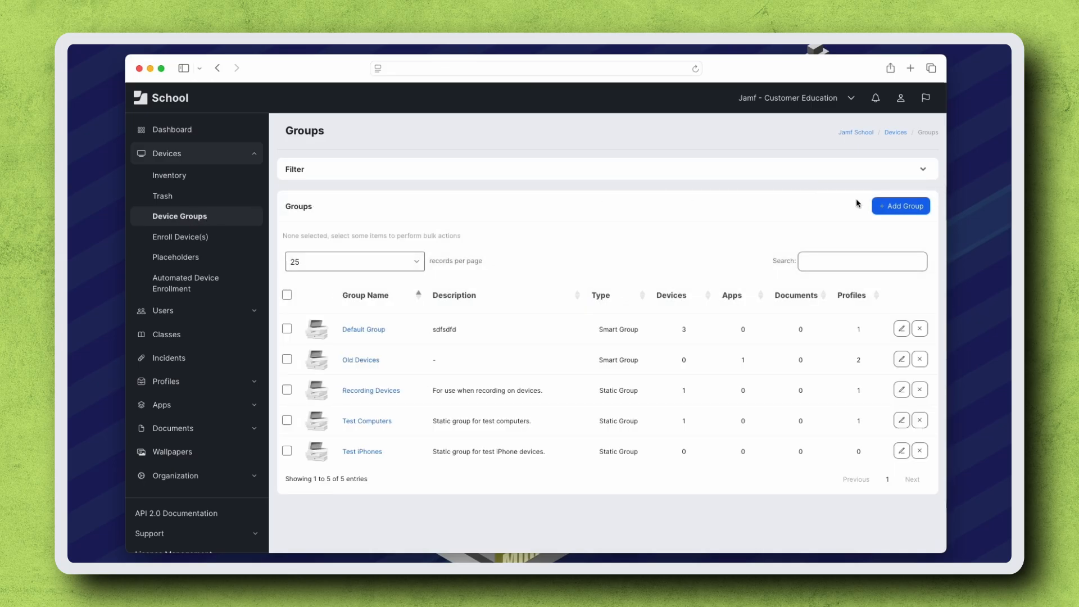
click(894, 209)
click(696, 196)
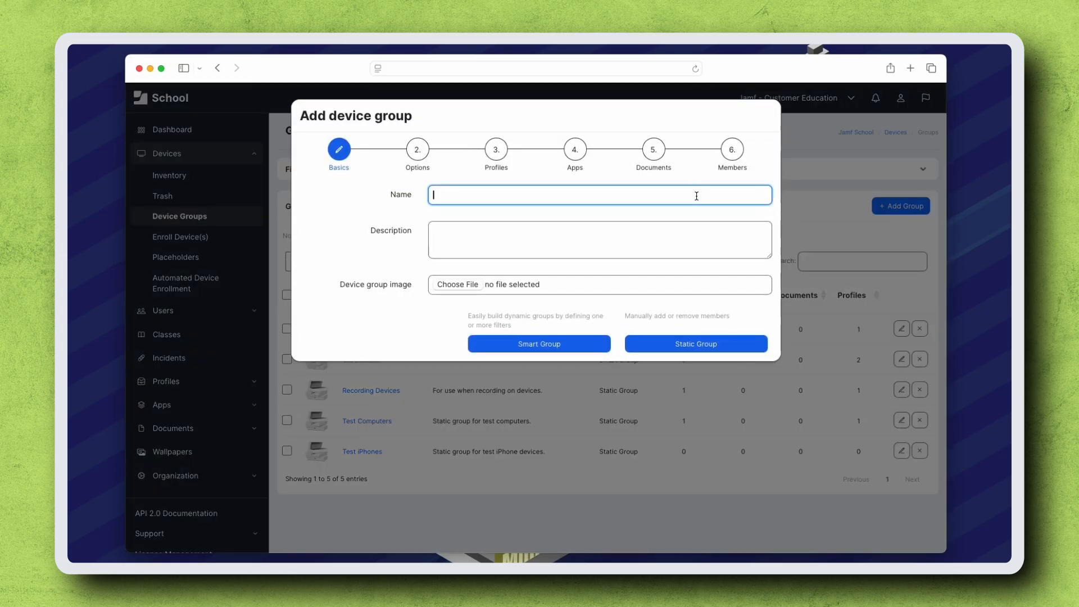
text(High School Testing iPads)
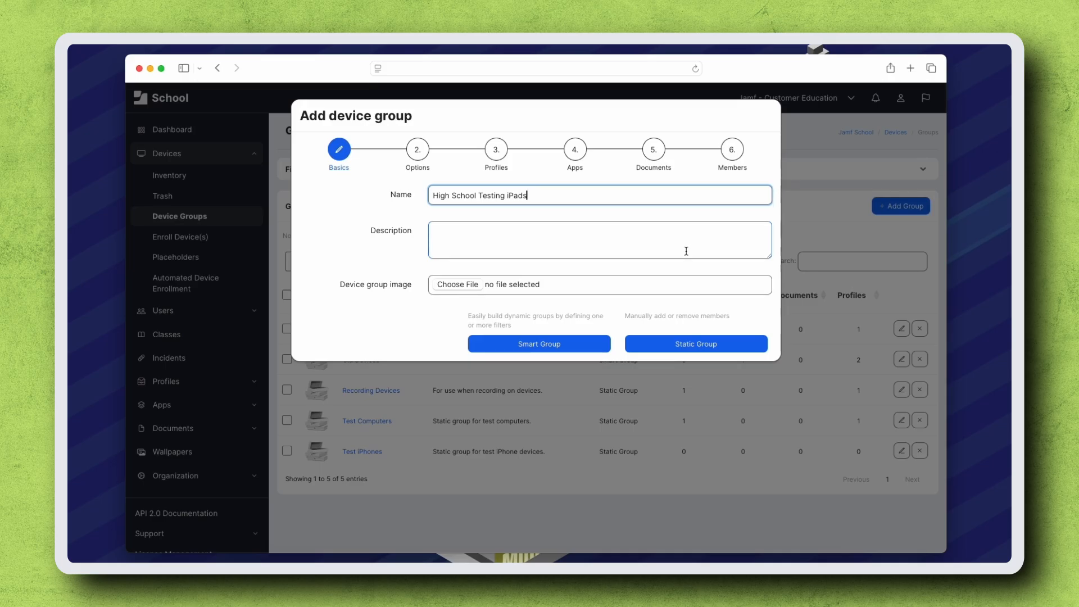
click(689, 343)
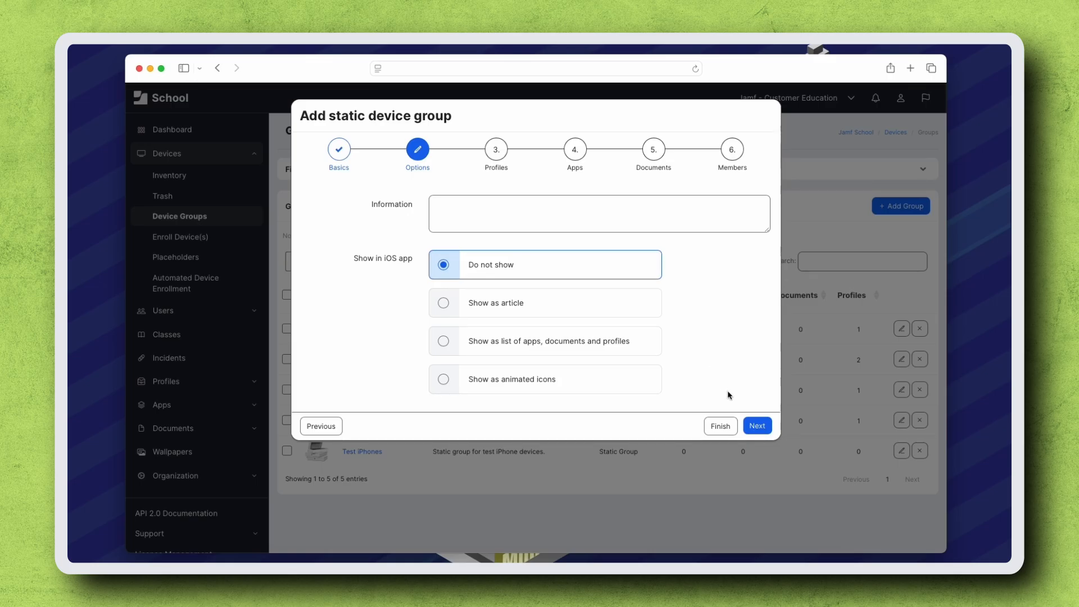
Step: Leave the group's options, profiles, apps and documents at their defaults, add the iPad Air (4th generation) as a member, and finish the group
click(756, 425)
click(757, 509)
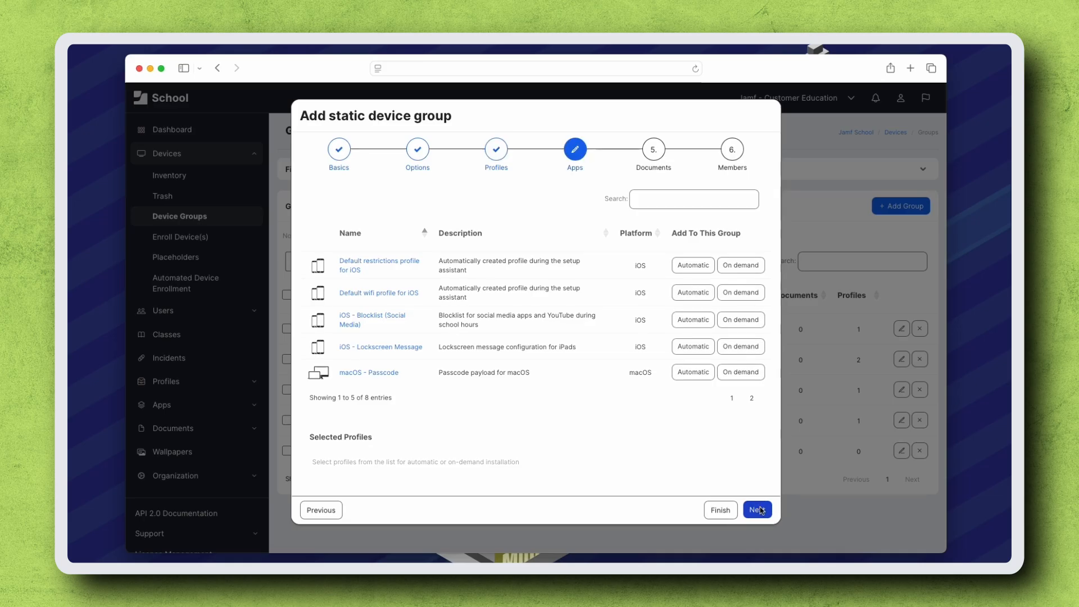
click(750, 427)
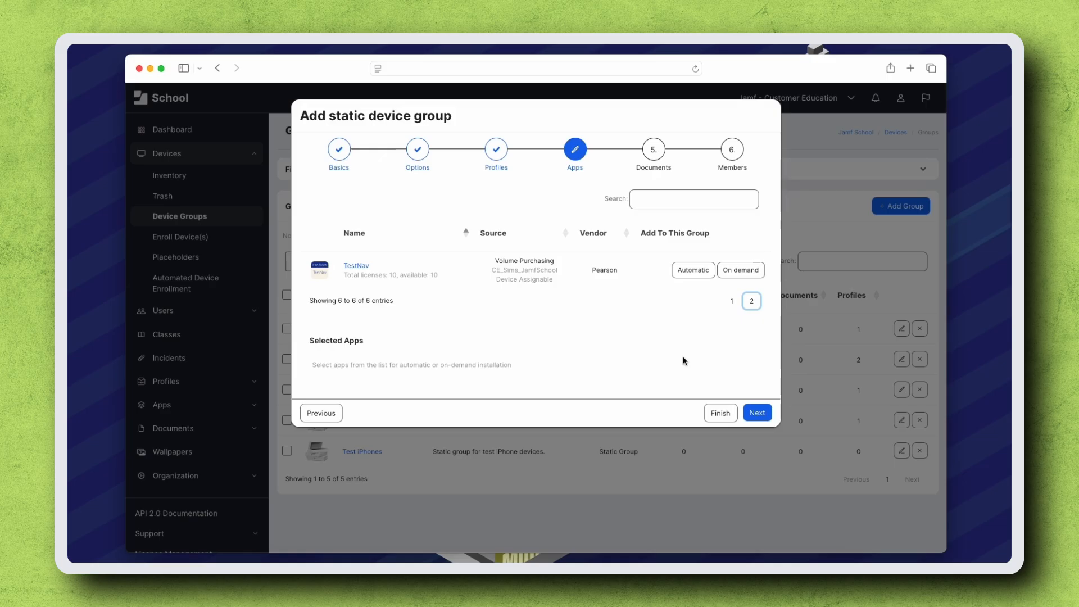
click(757, 413)
click(758, 404)
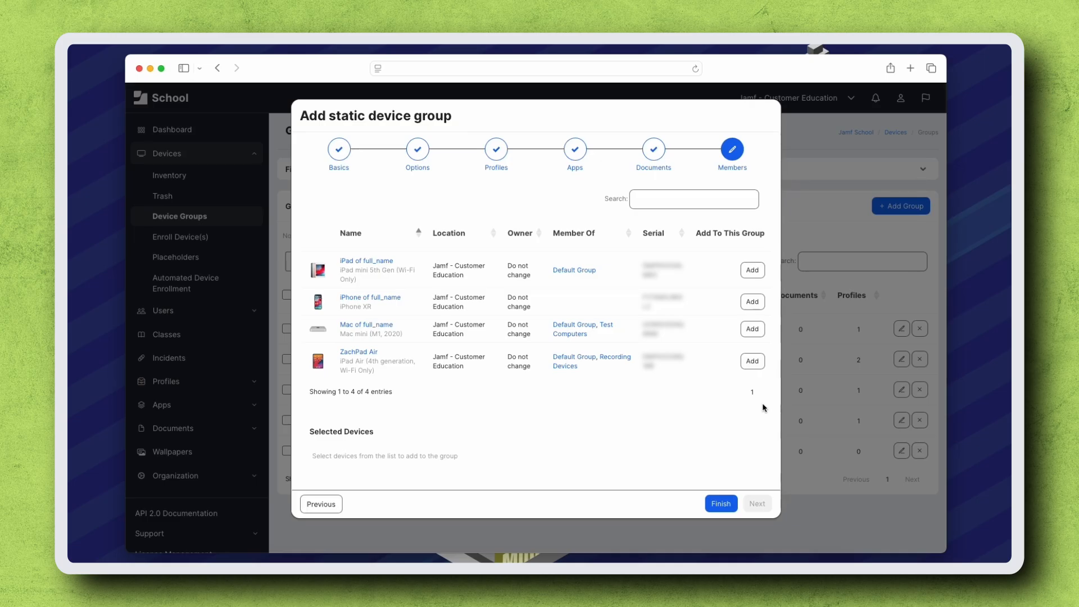
click(753, 362)
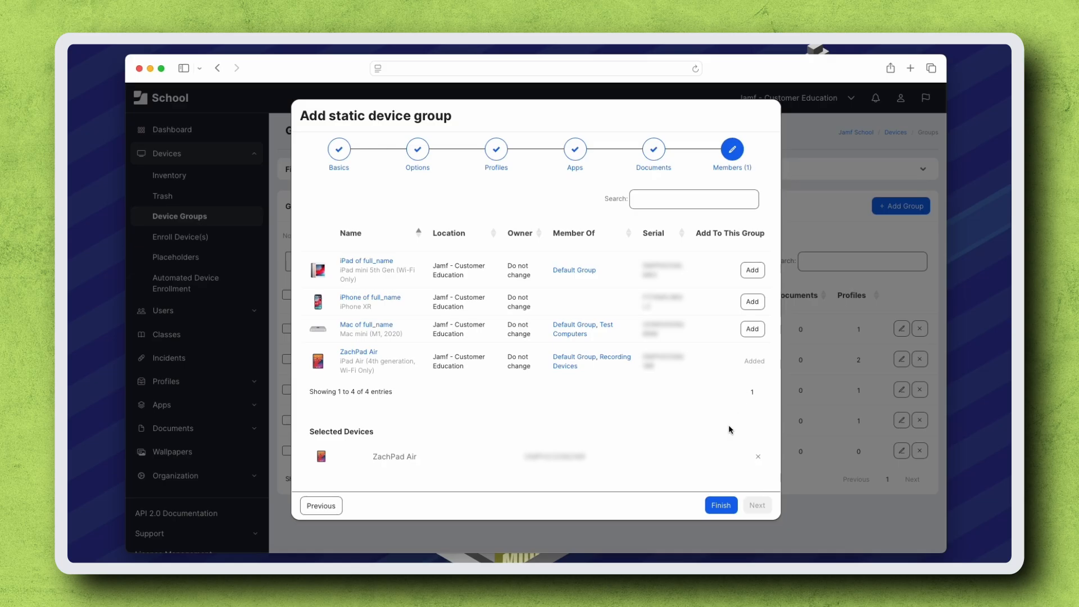
click(725, 509)
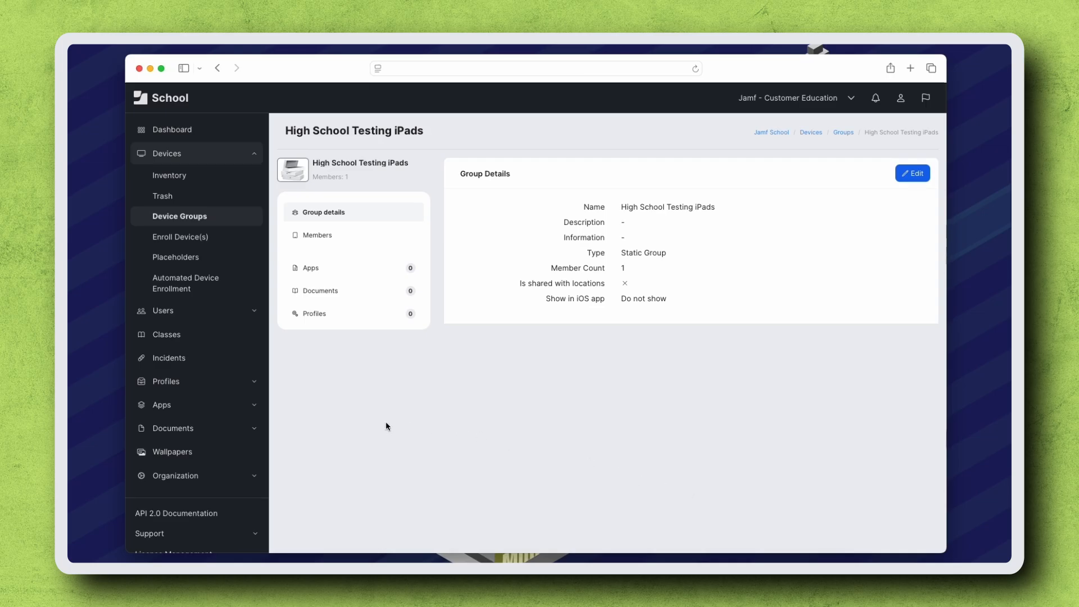
Step: Open the TestNav app's details from the app inventory
click(224, 405)
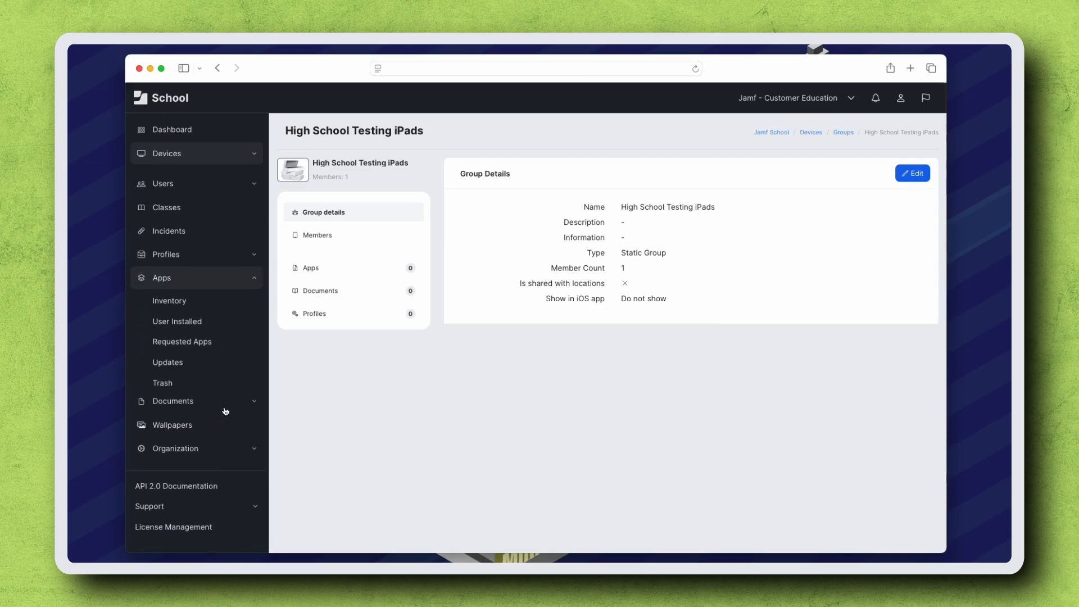
click(182, 293)
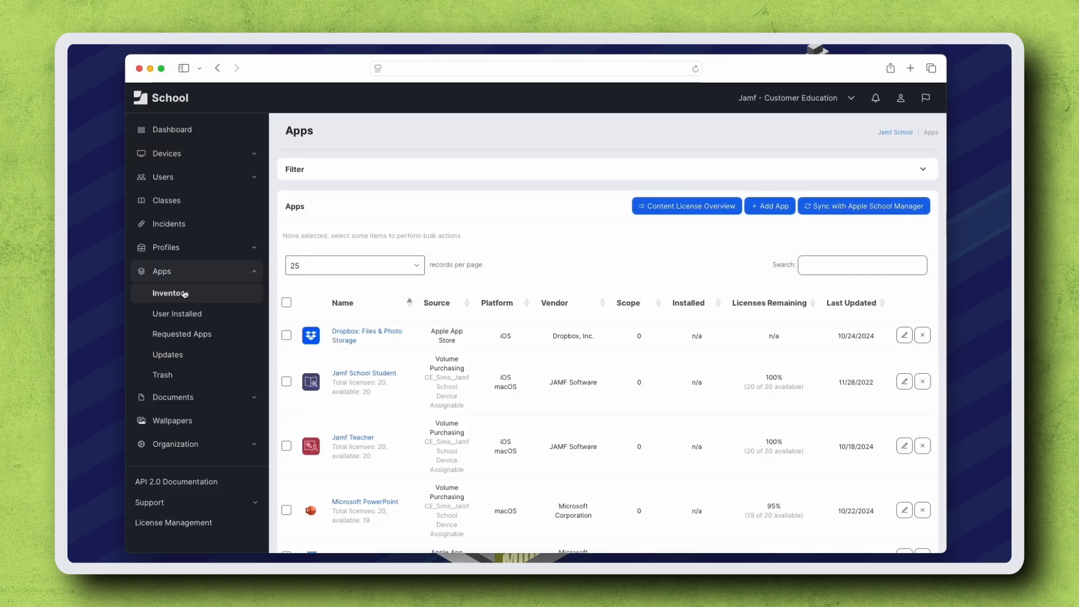
scroll(390, 440, down, 3)
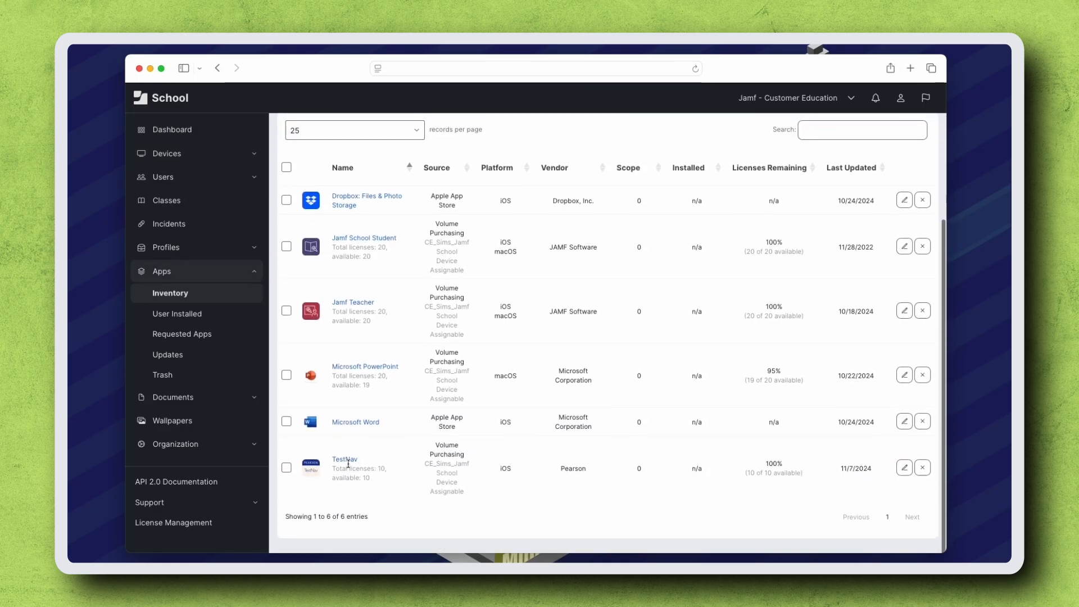
click(347, 460)
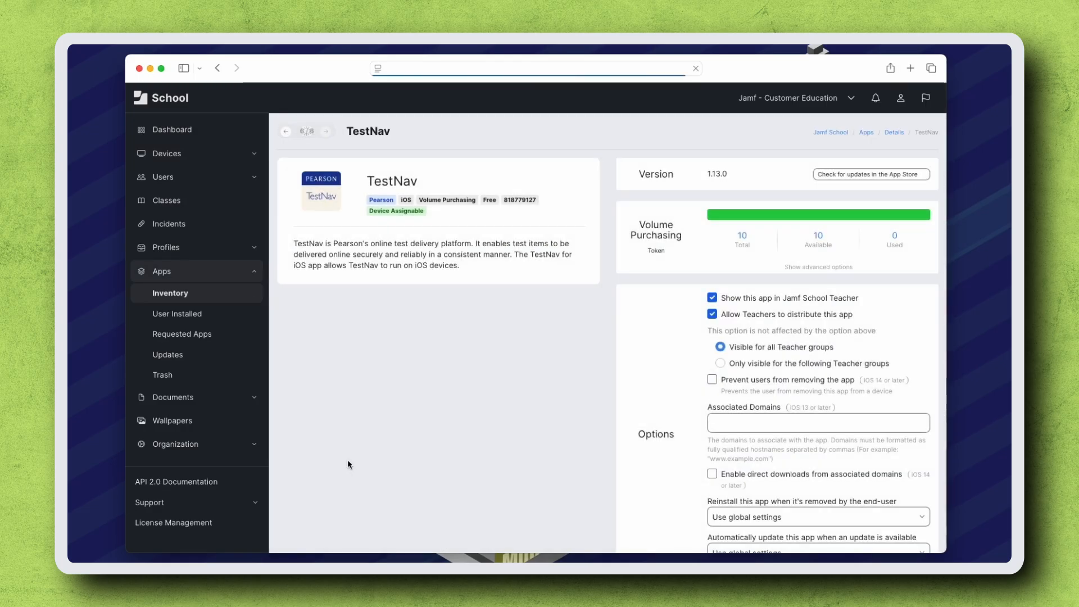
Step: Distribute TestNav to the High School Testing iPads device group and save the app settings
scroll(349, 461, down, 5)
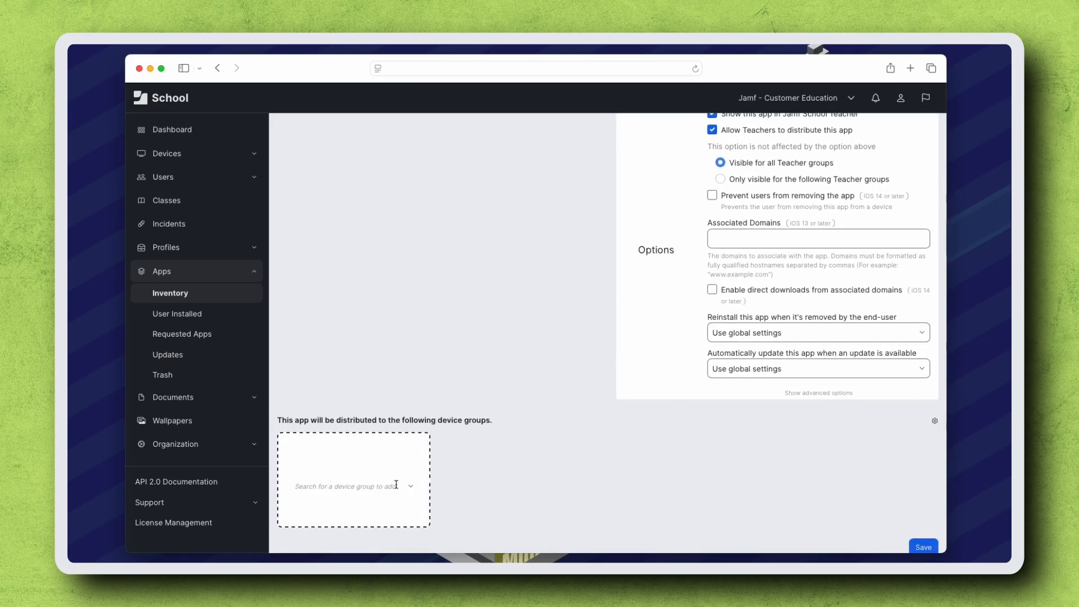
click(396, 485)
scroll(396, 485, down, 1)
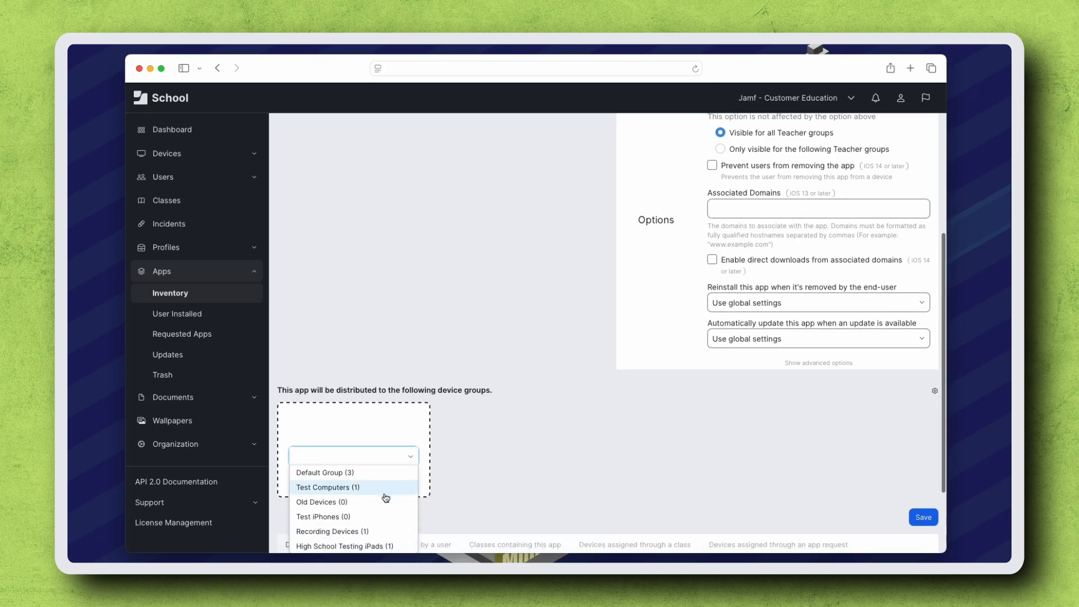
click(361, 546)
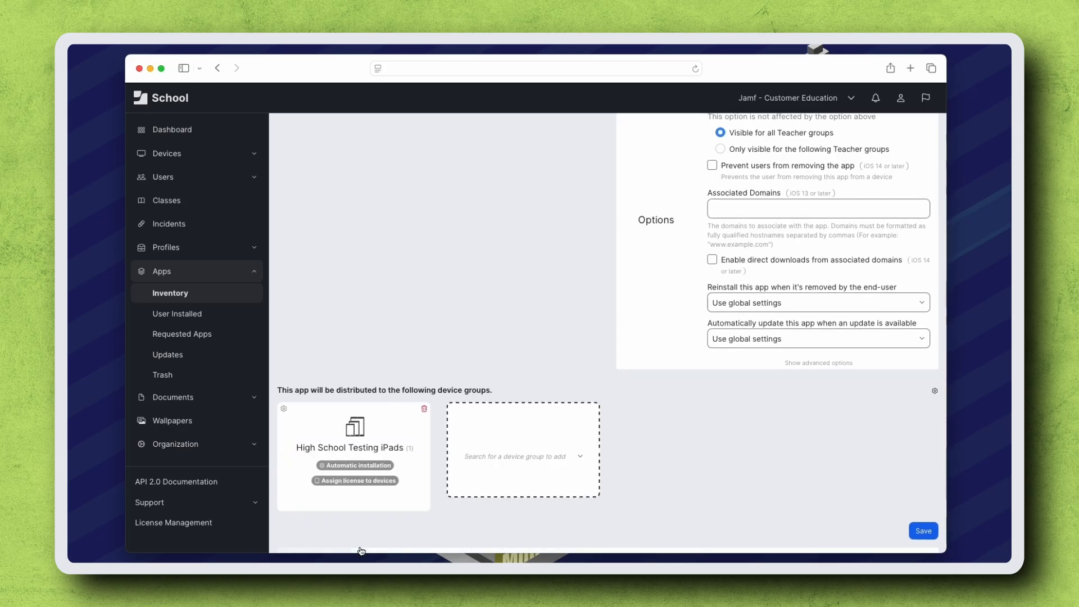
click(930, 532)
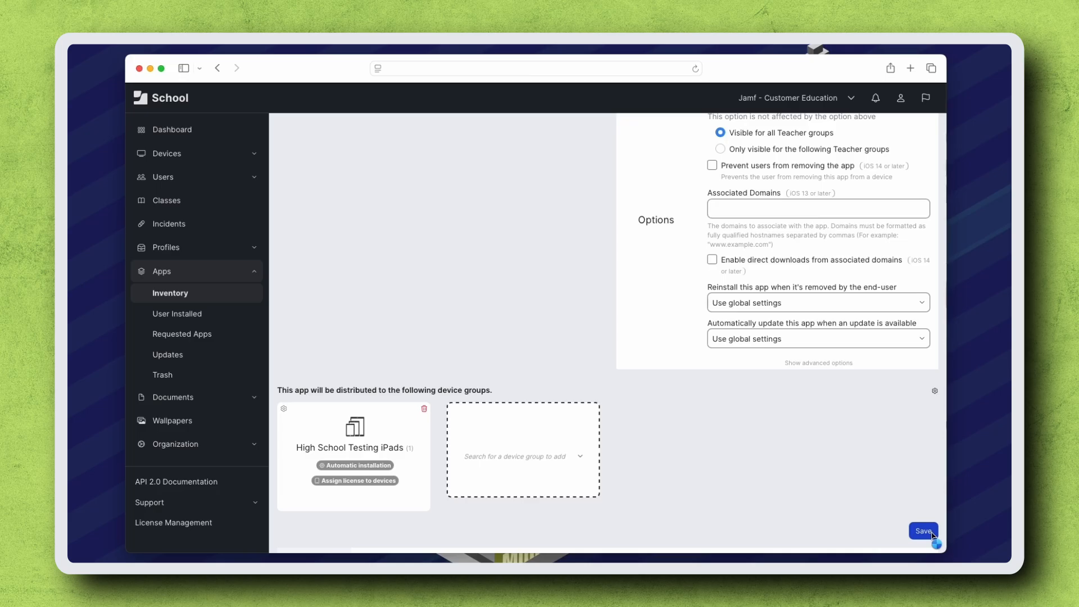
Step: Start a new configuration profile for the iOS platform with Device Enrollment as the enrollment type
click(214, 254)
click(209, 270)
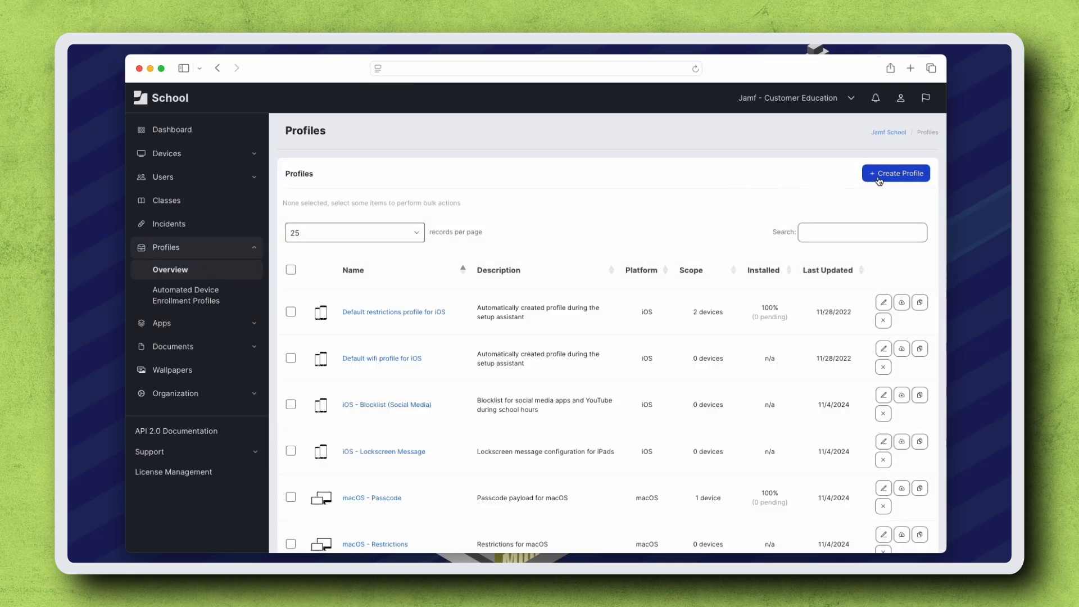
click(879, 178)
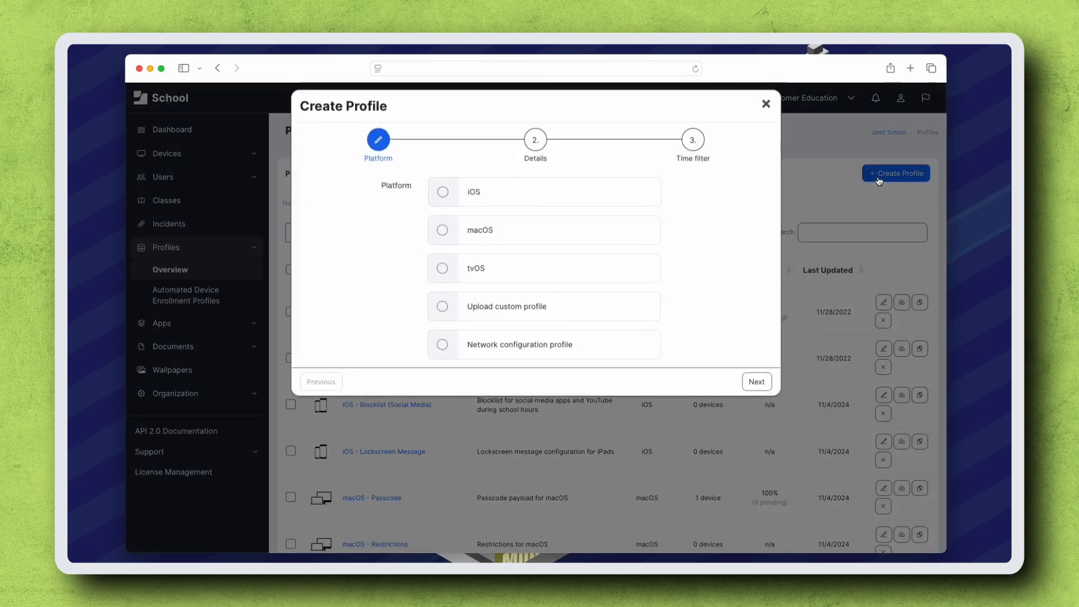
click(602, 201)
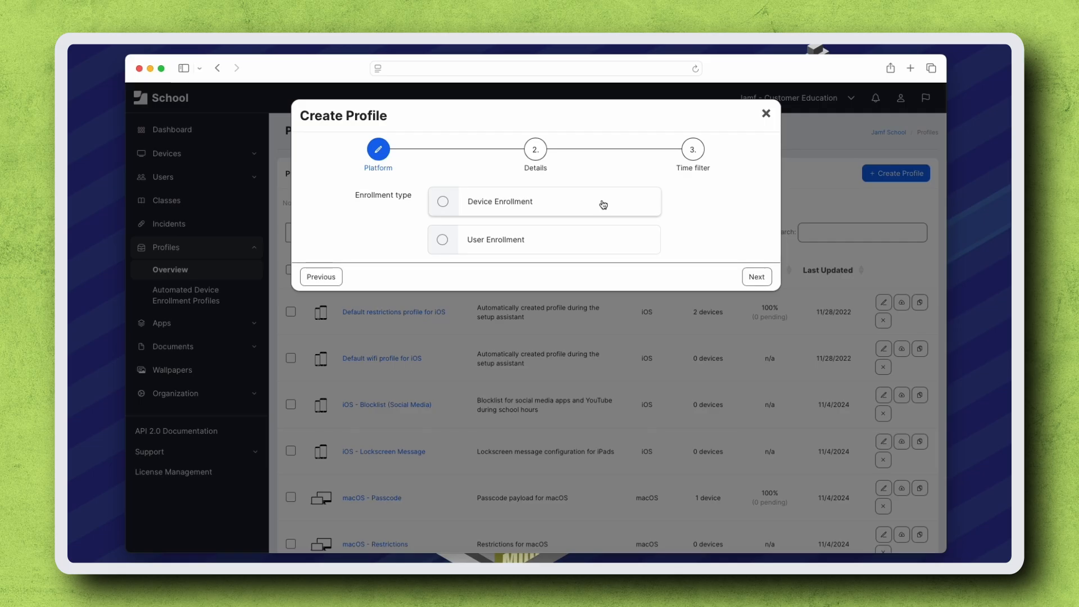
click(604, 204)
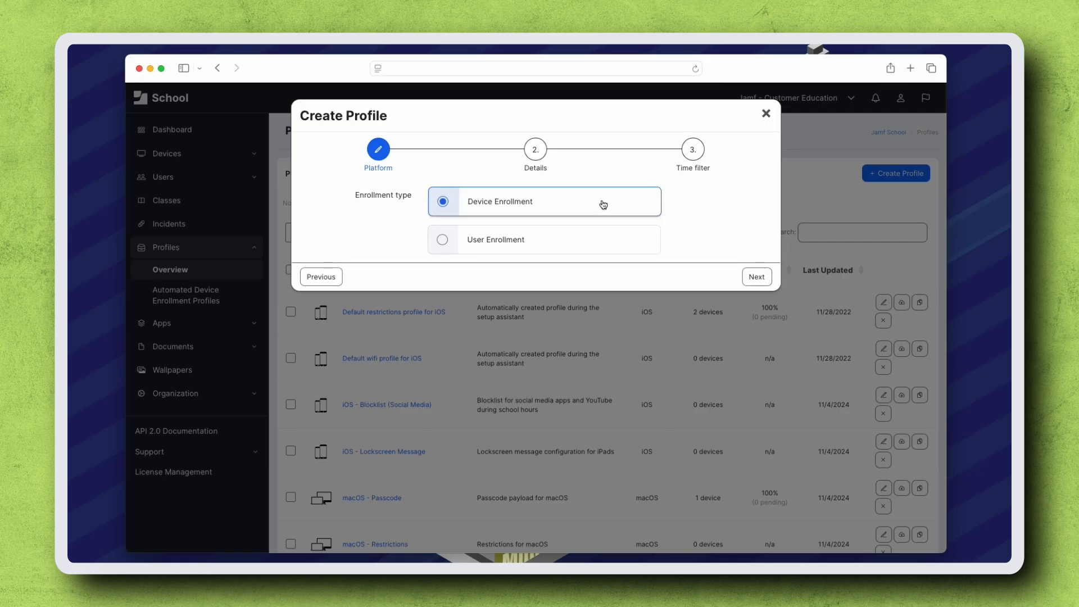
click(756, 276)
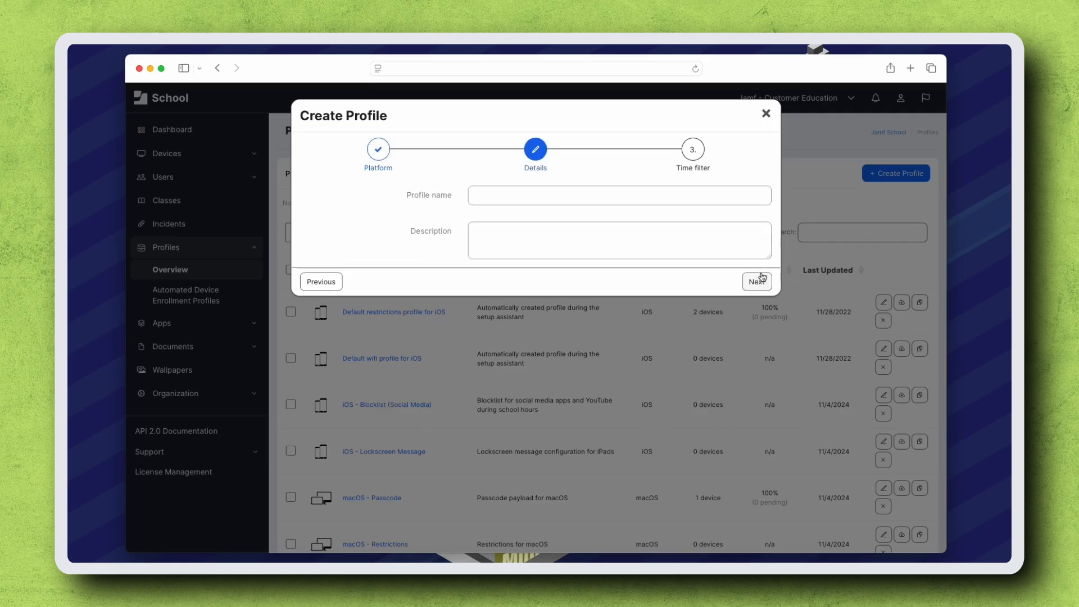
Step: Name the profile "Single App Mode for TestNav" and finish creating it without a time filter
click(725, 198)
text(Sing)
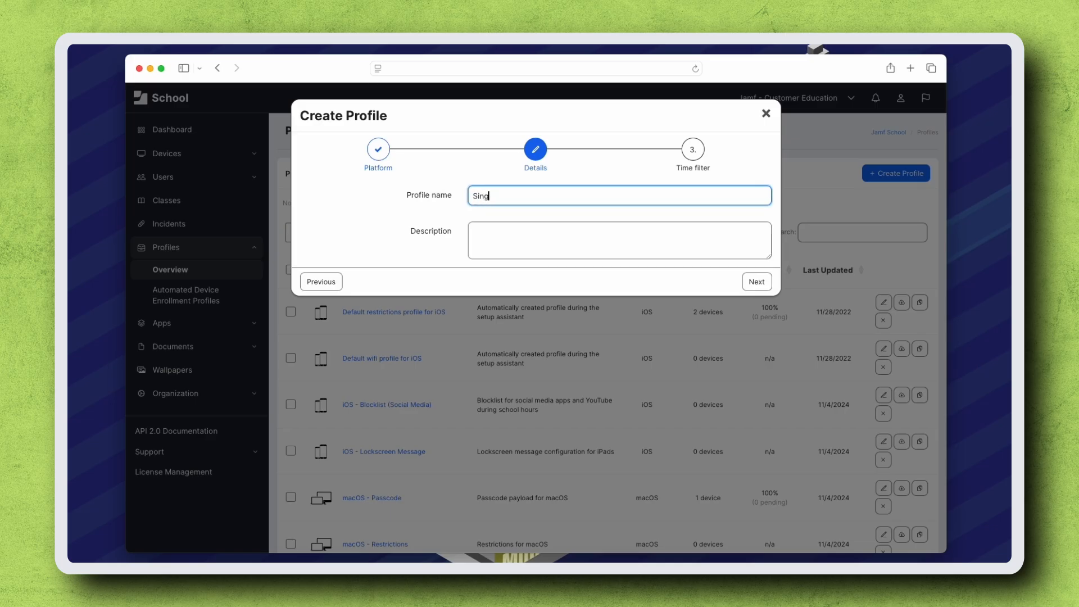
text(le App Mode for TestNav)
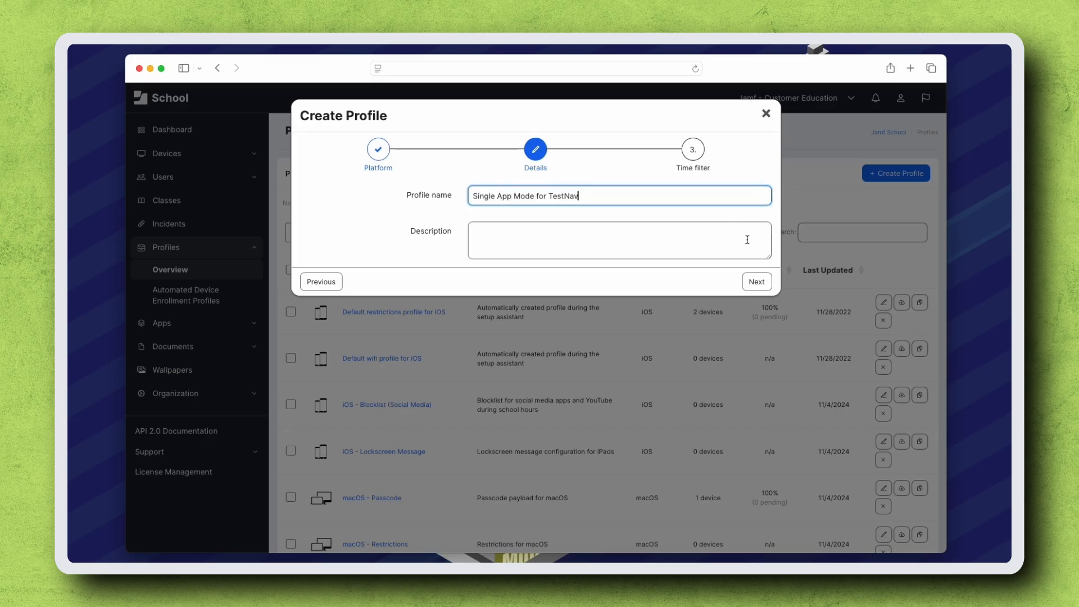
click(756, 282)
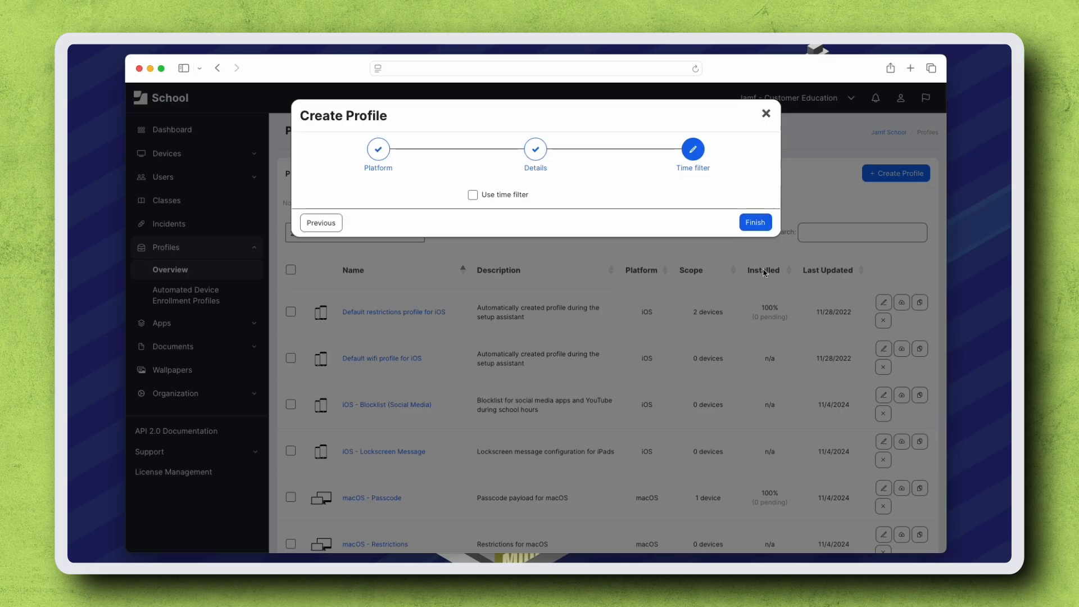
click(759, 223)
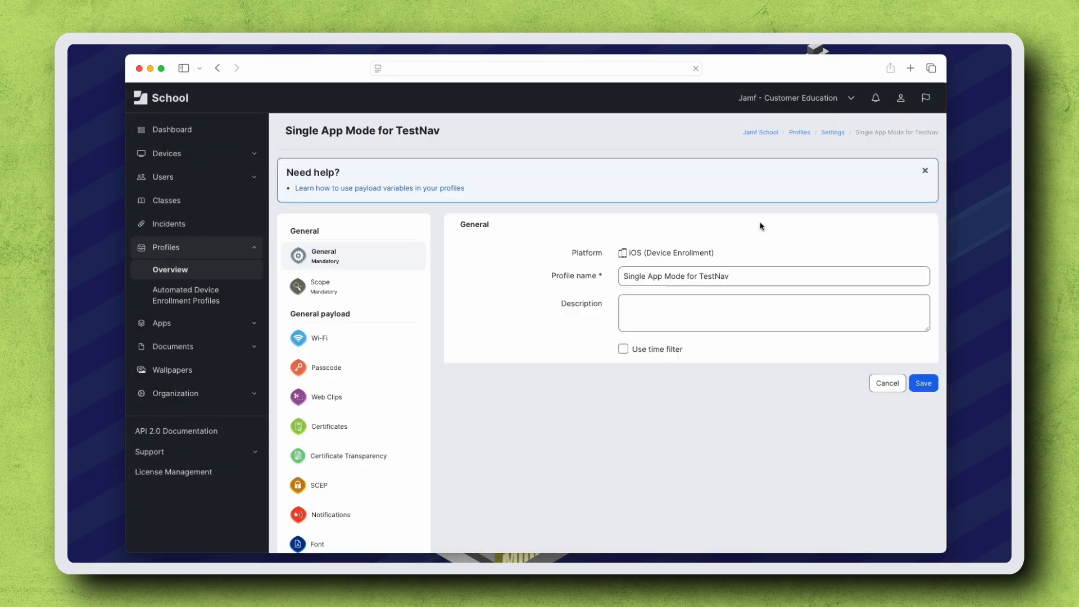
Step: Configure the profile's Single App Mode payload and enable locking the device to one specific app
scroll(349, 421, down, 15)
scroll(349, 423, down, 2)
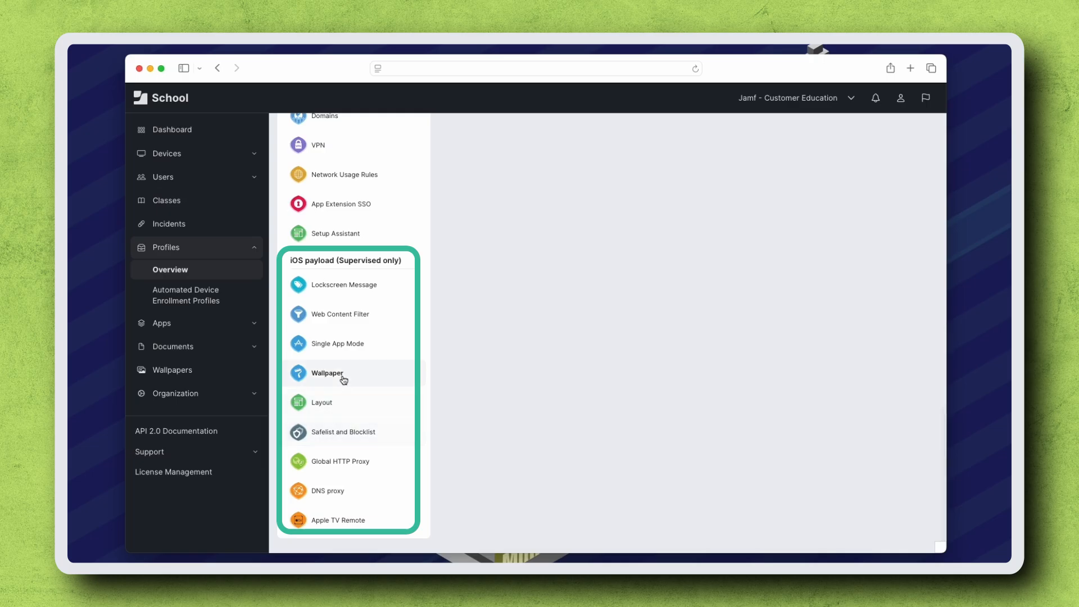
click(345, 348)
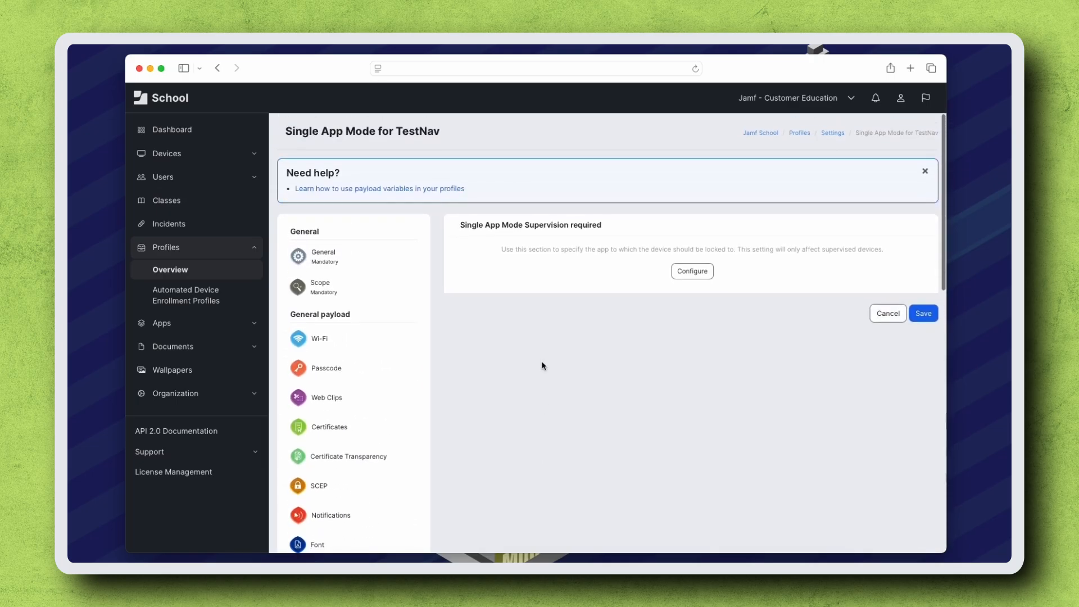
click(695, 272)
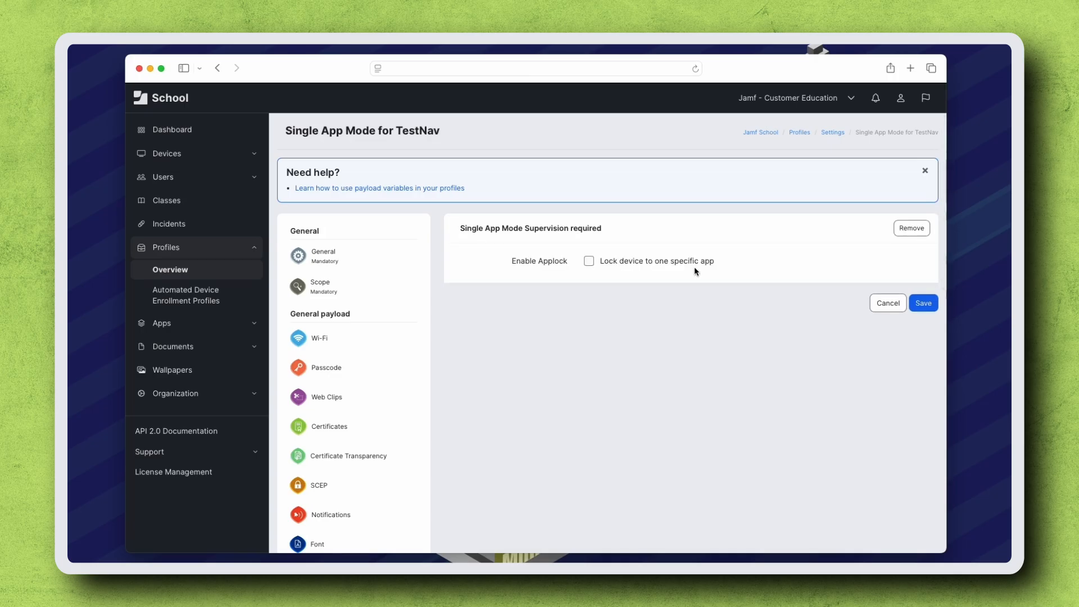
click(588, 262)
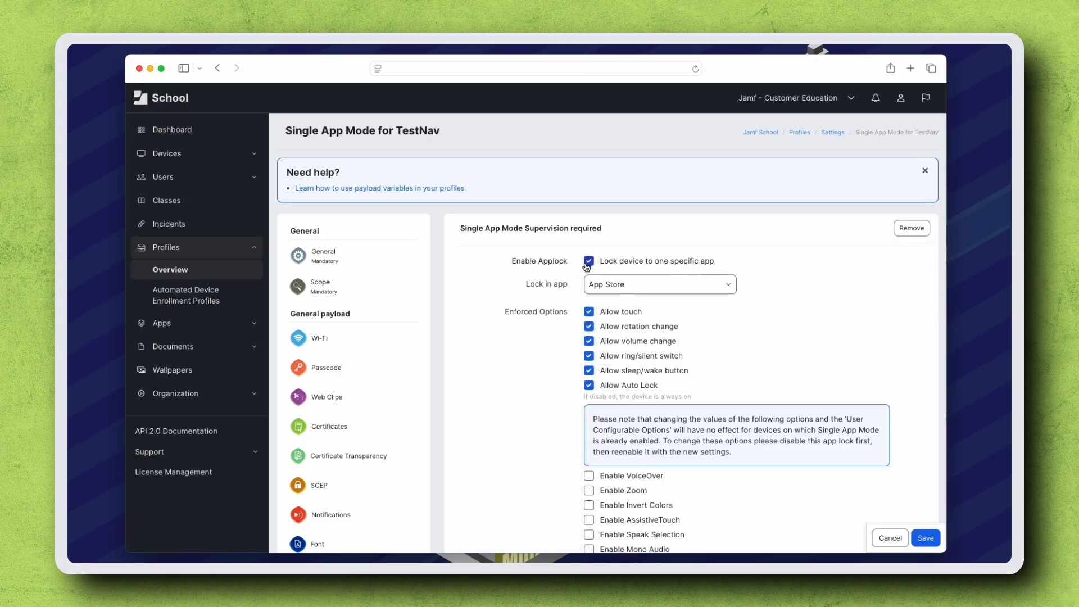
Step: Set the app to lock the device in to the managed app TestNav
click(643, 285)
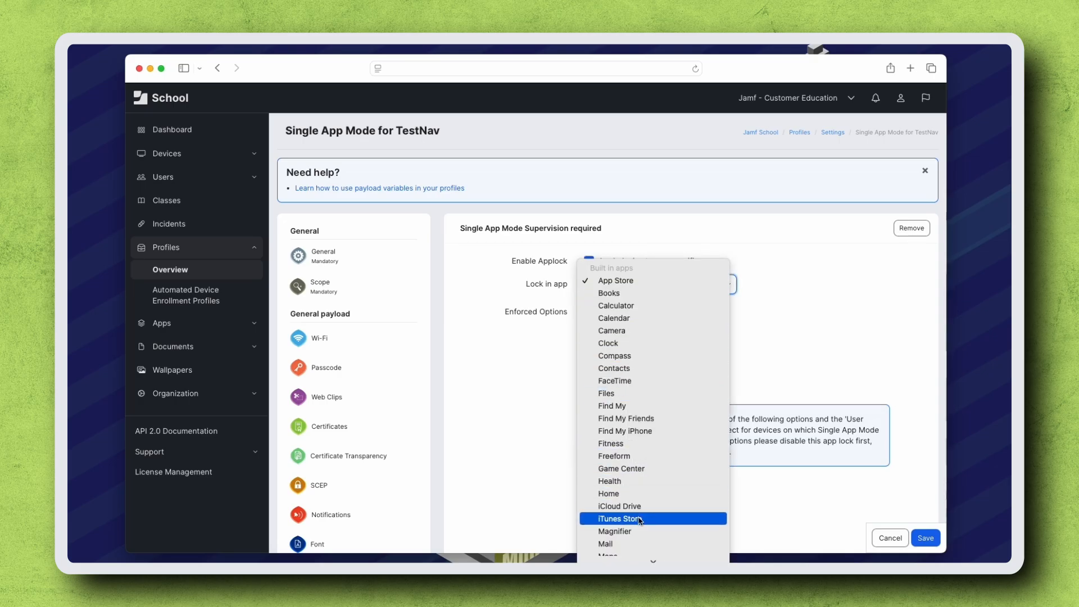
scroll(639, 520, down, 10)
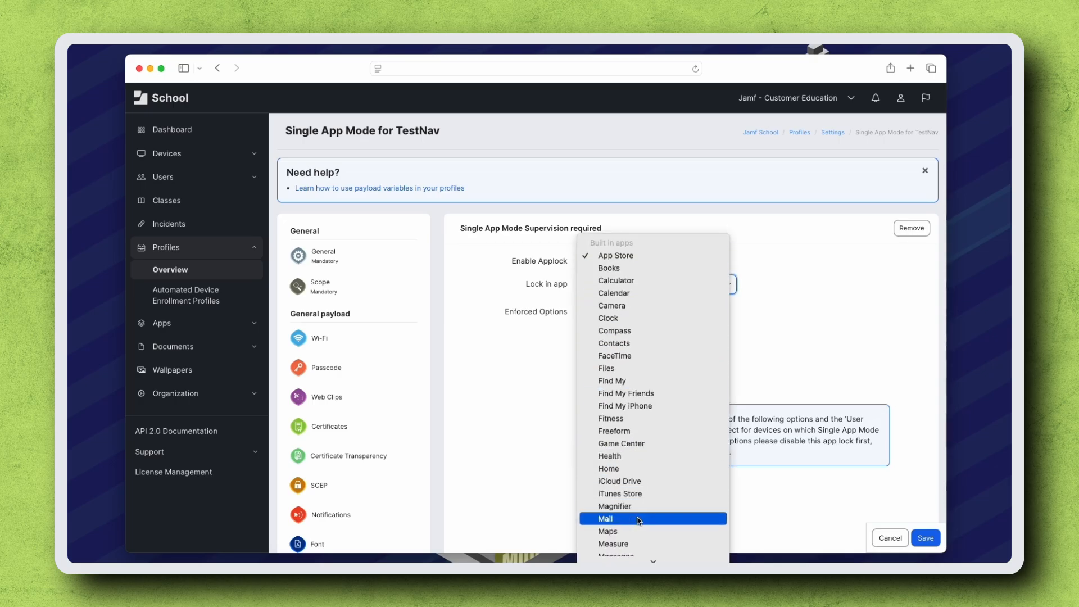
scroll(639, 520, down, 3)
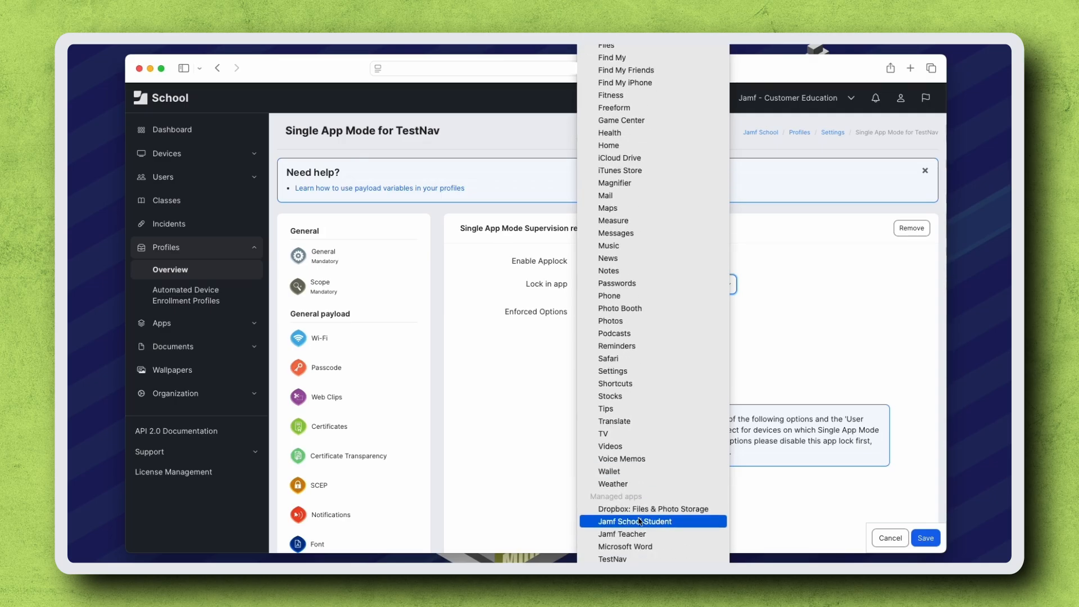
click(685, 558)
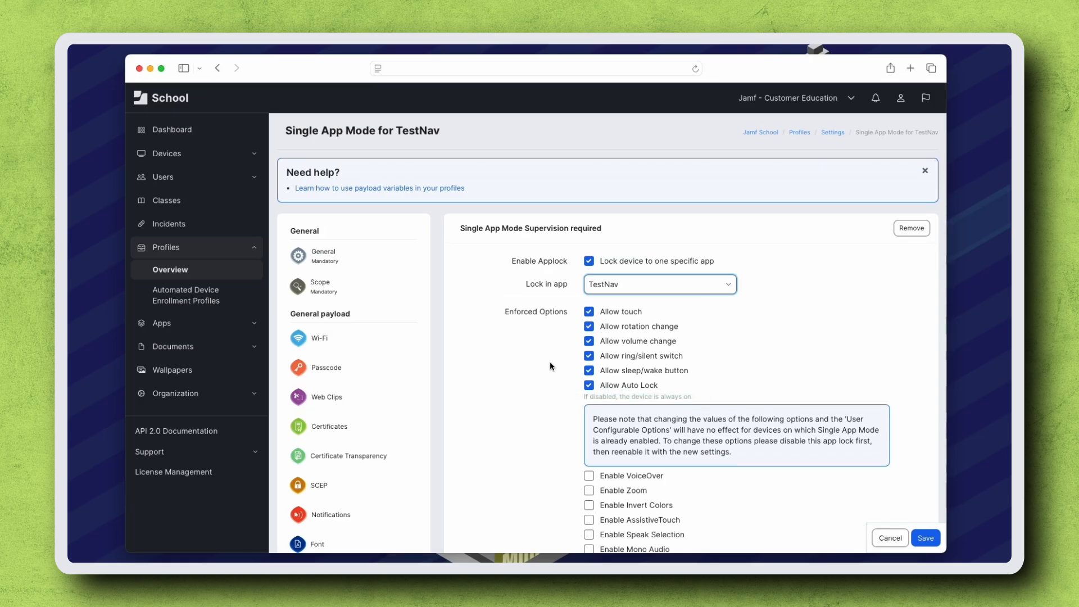
Step: Enforce Zoom and AssistiveTouch in the Single App Mode payload's enforced options
scroll(550, 362, down, 4)
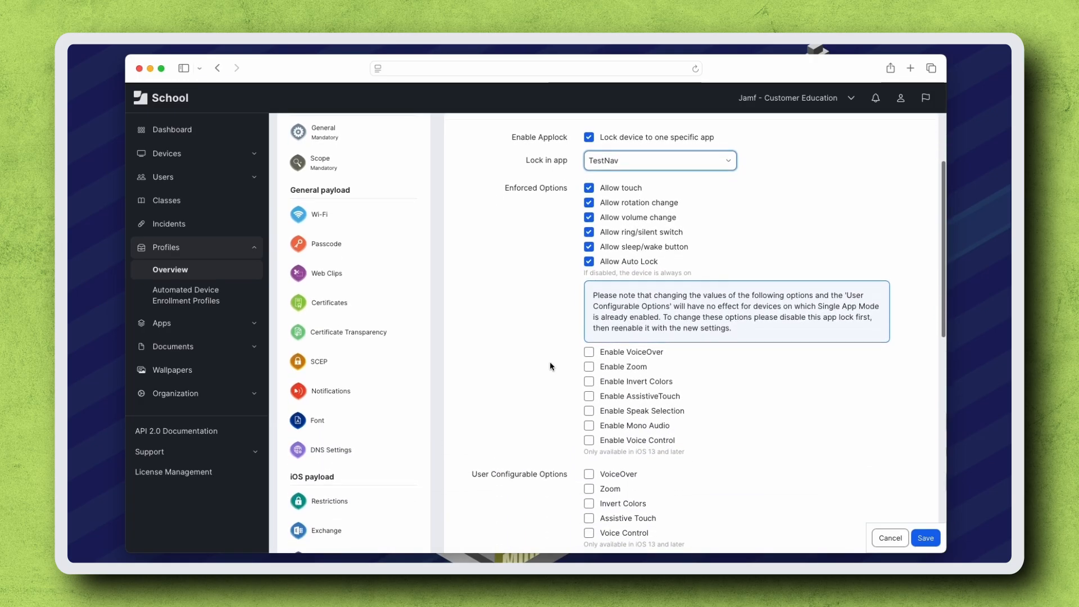
click(590, 367)
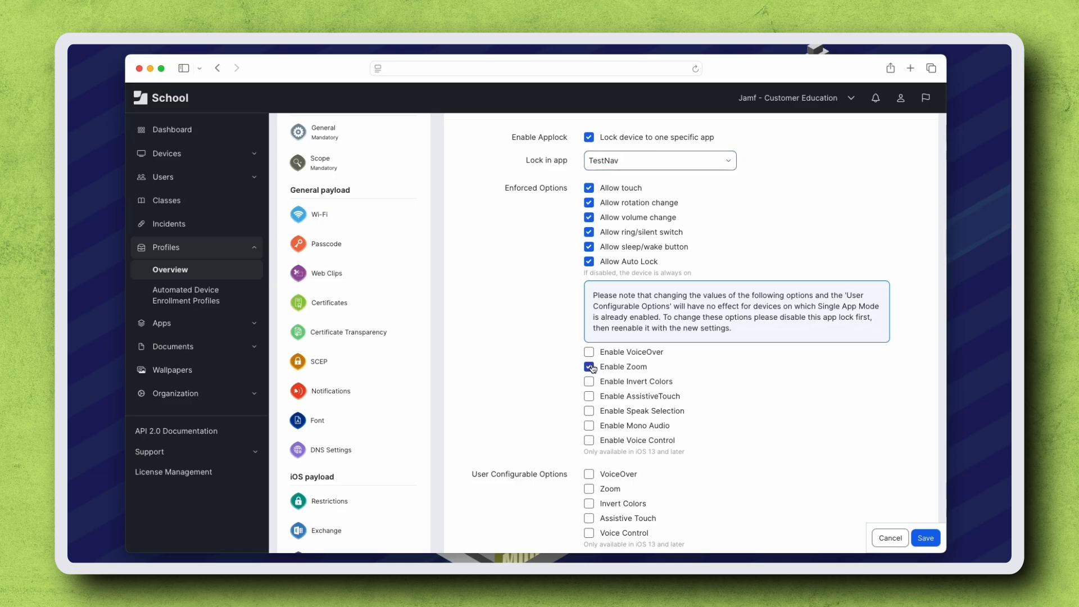
click(589, 397)
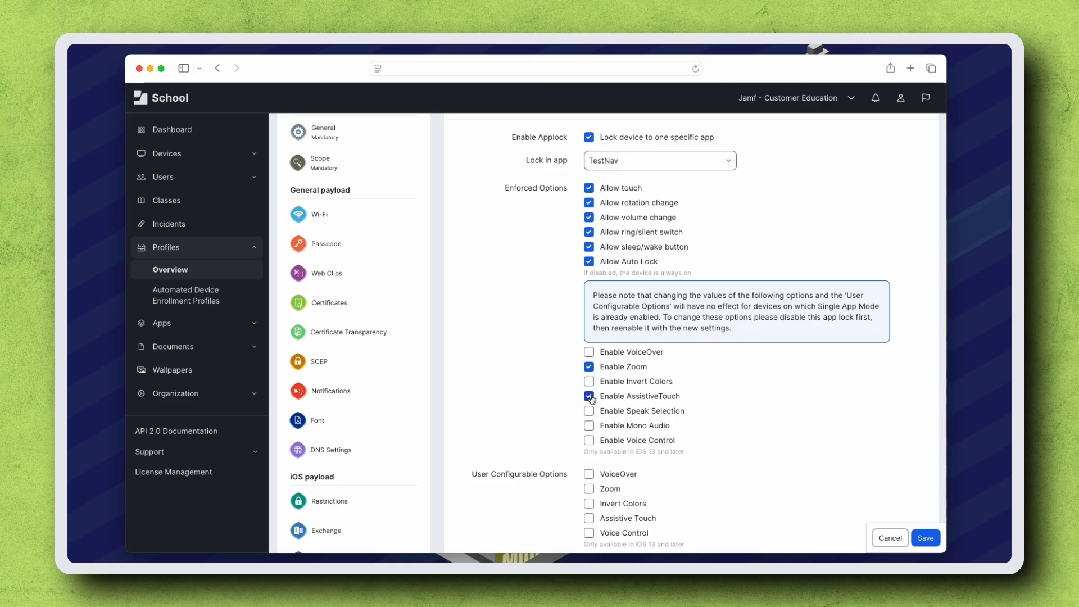
Step: Allow Zoom and Assistive Touch as user configurable options and save the profile
scroll(591, 399, down, 2)
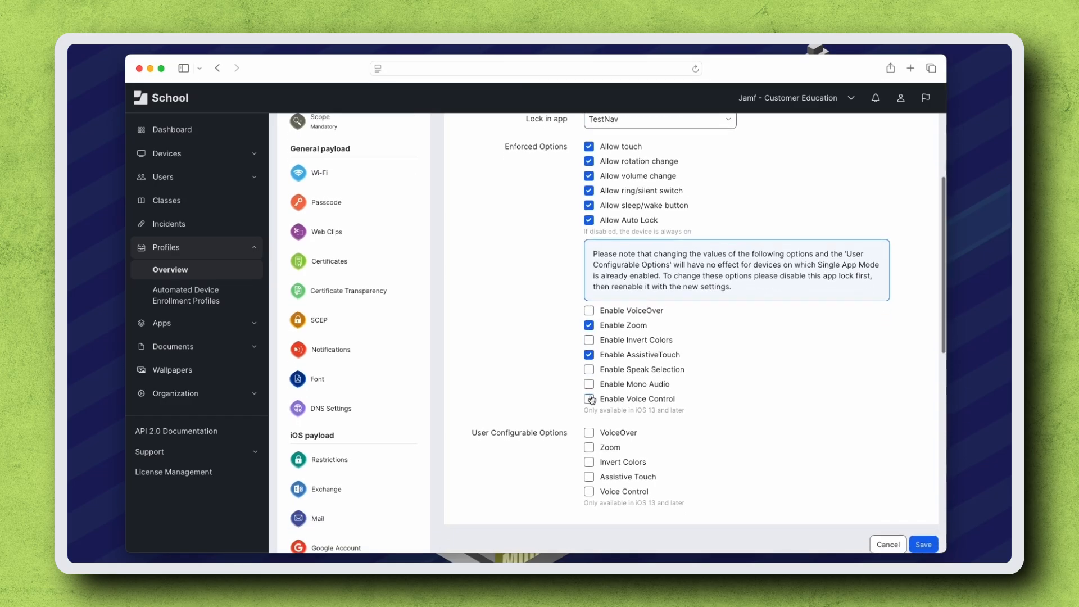
click(589, 447)
scroll(589, 479, down, 2)
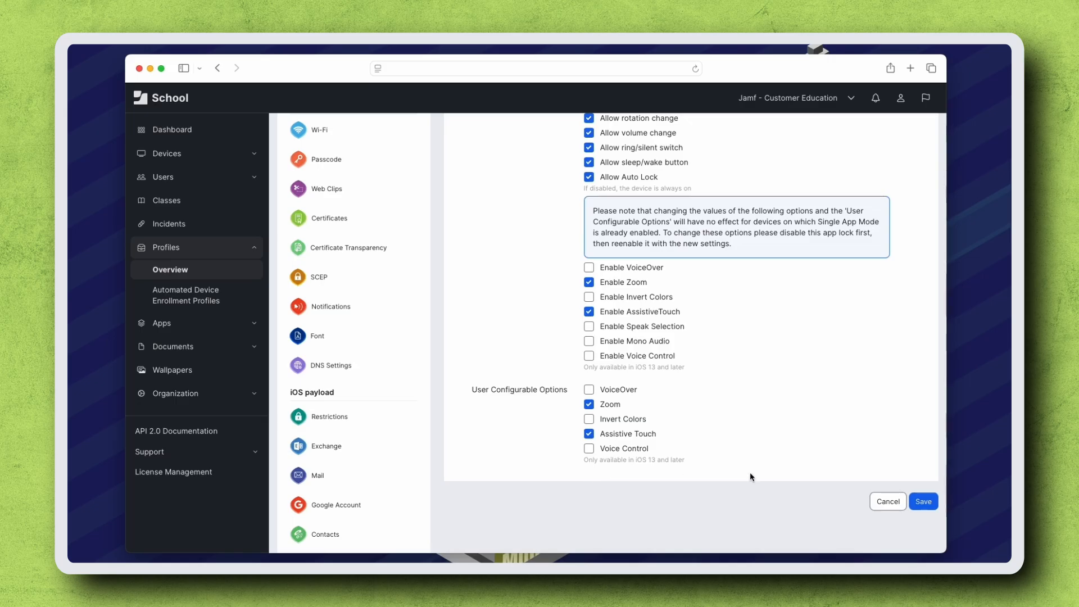
click(923, 501)
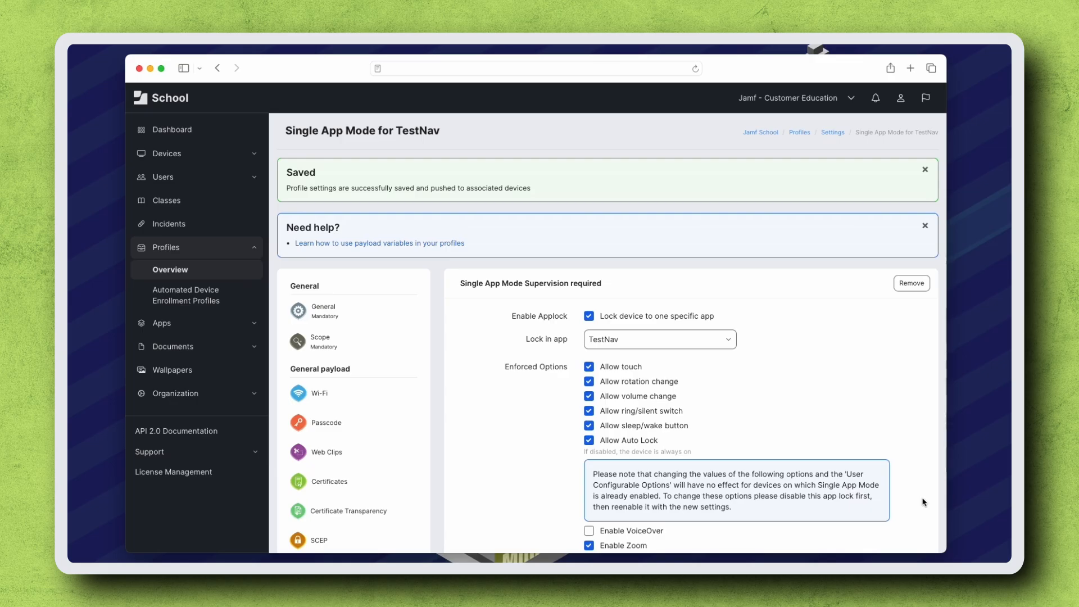
Step: Scope the Single App Mode profile to the High School Testing iPads device group and save it
click(325, 347)
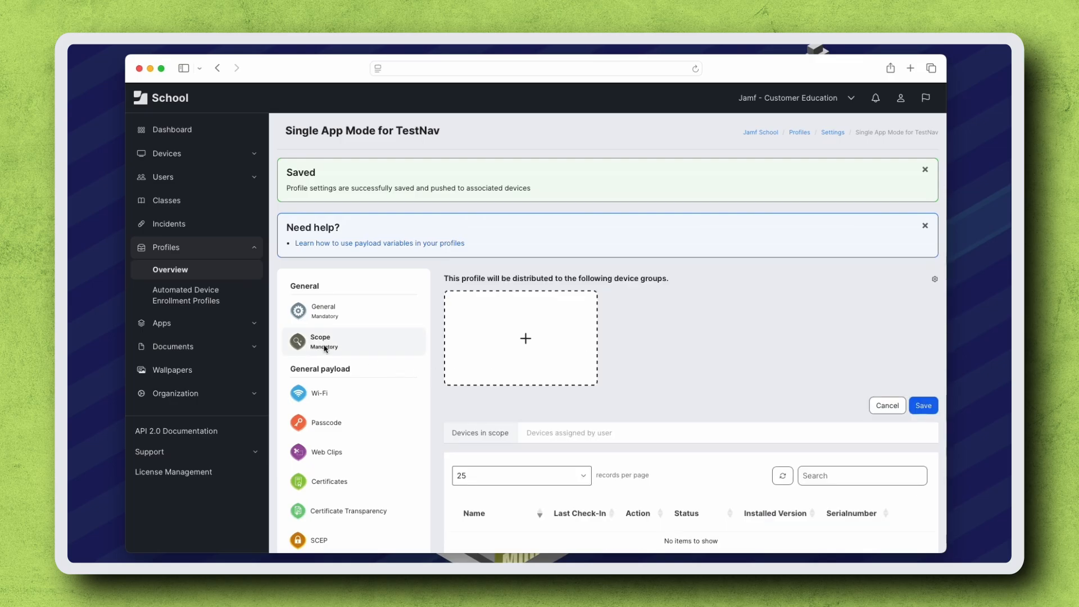
click(525, 339)
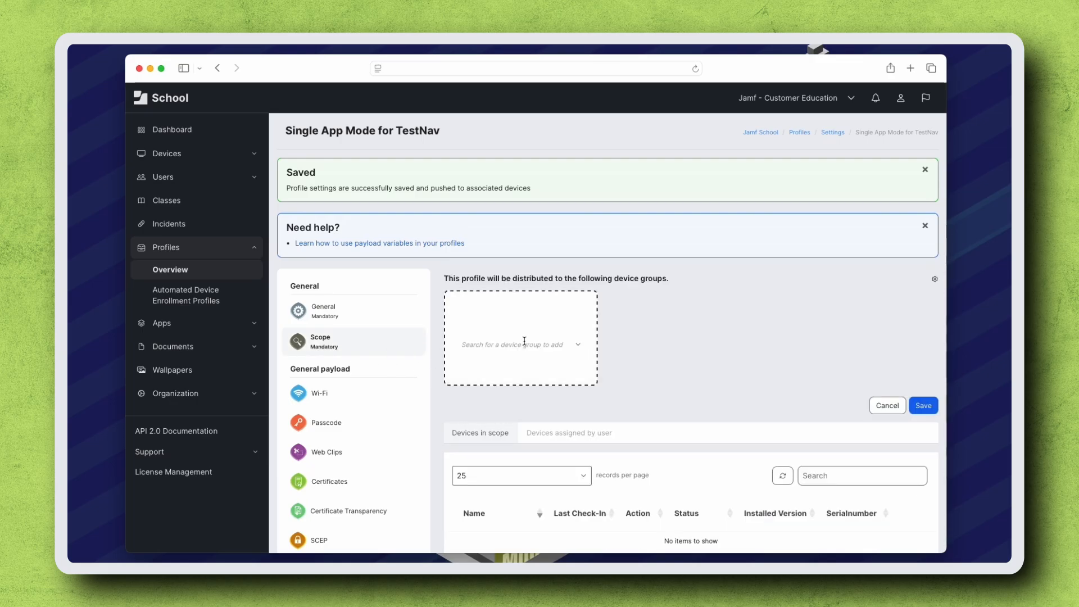
click(532, 343)
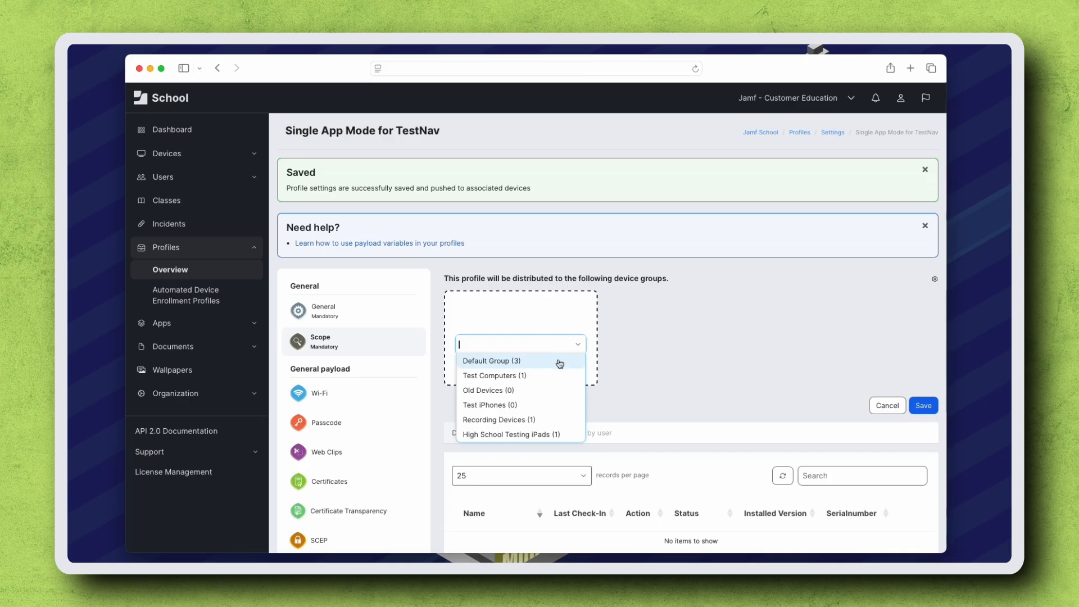
click(527, 435)
click(923, 405)
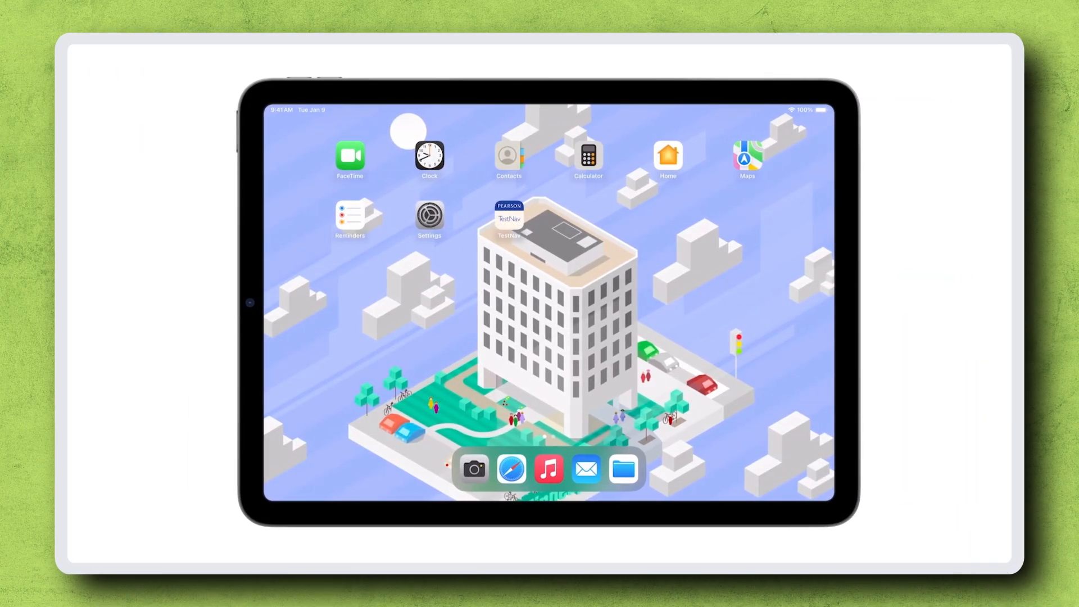
Step: Open TestNav on the test iPad and try to leave it for the home screen
click(509, 215)
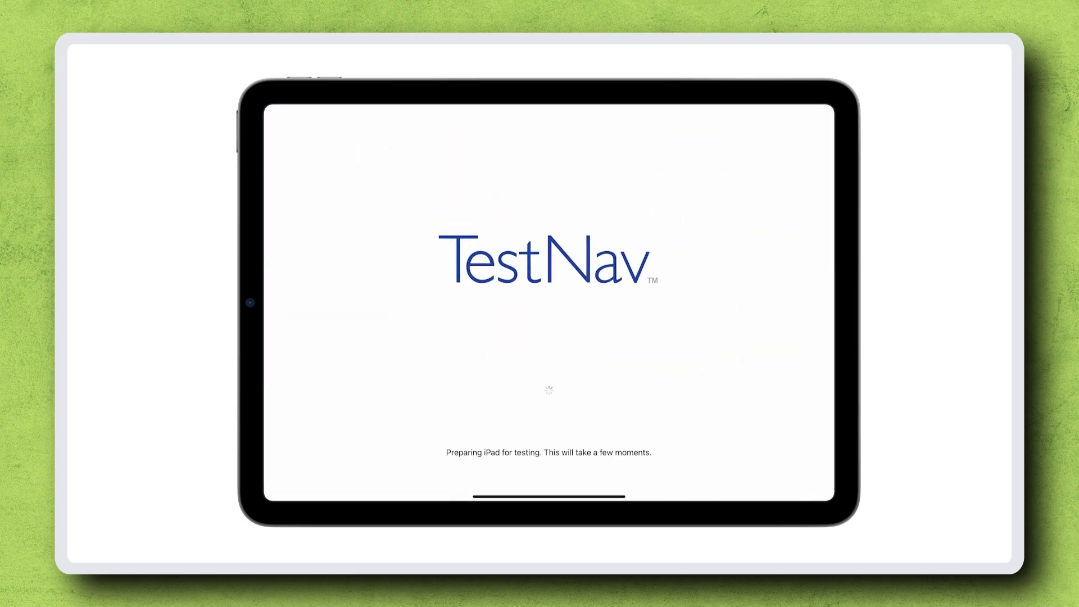
drag(549, 494, 549, 261)
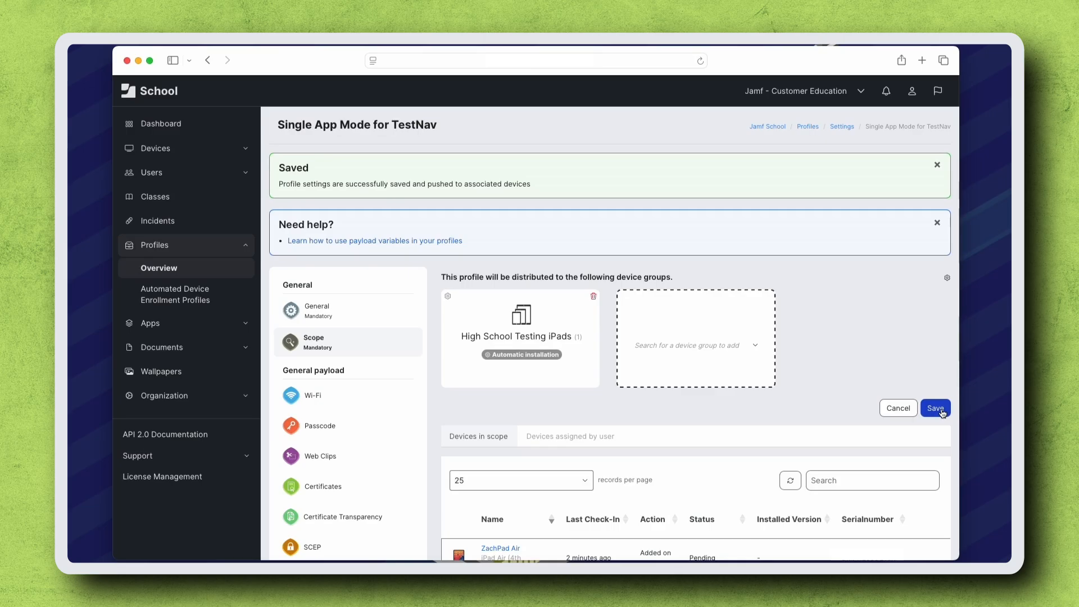
Step: Try to remove the High School Testing iPads group from the profile's scope
click(593, 297)
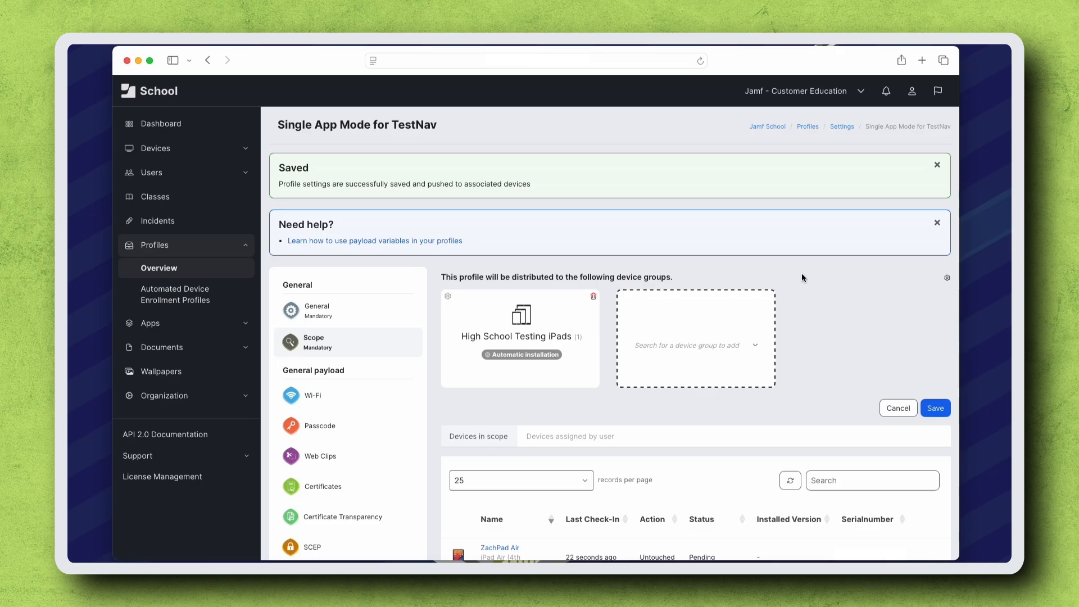
Step: Remove the iPad Air from the members of the High School Testing iPads device group and confirm the removal
click(223, 149)
click(183, 214)
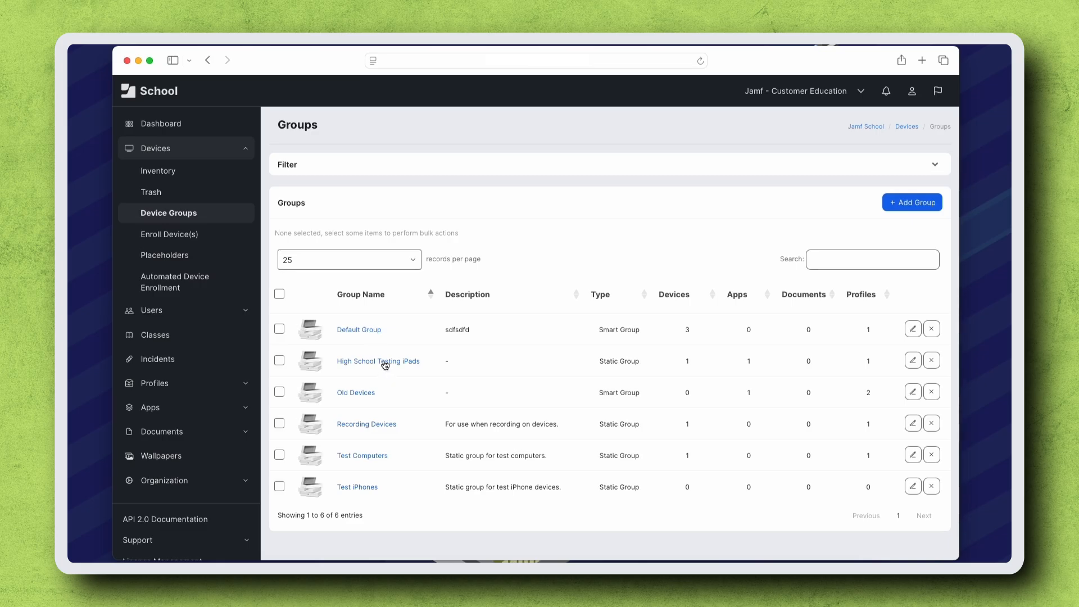
click(385, 363)
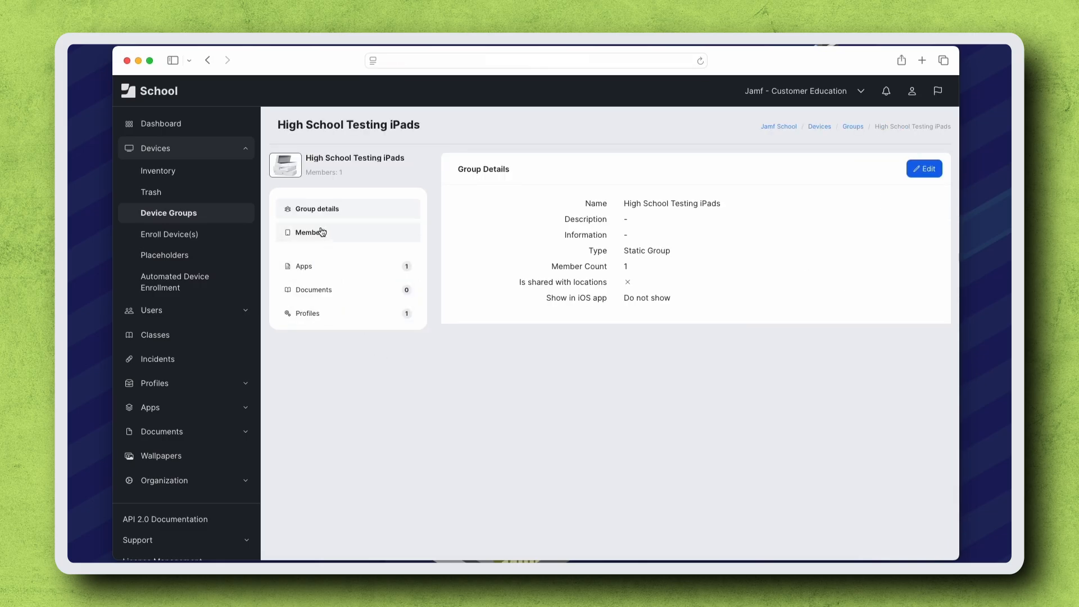
click(322, 232)
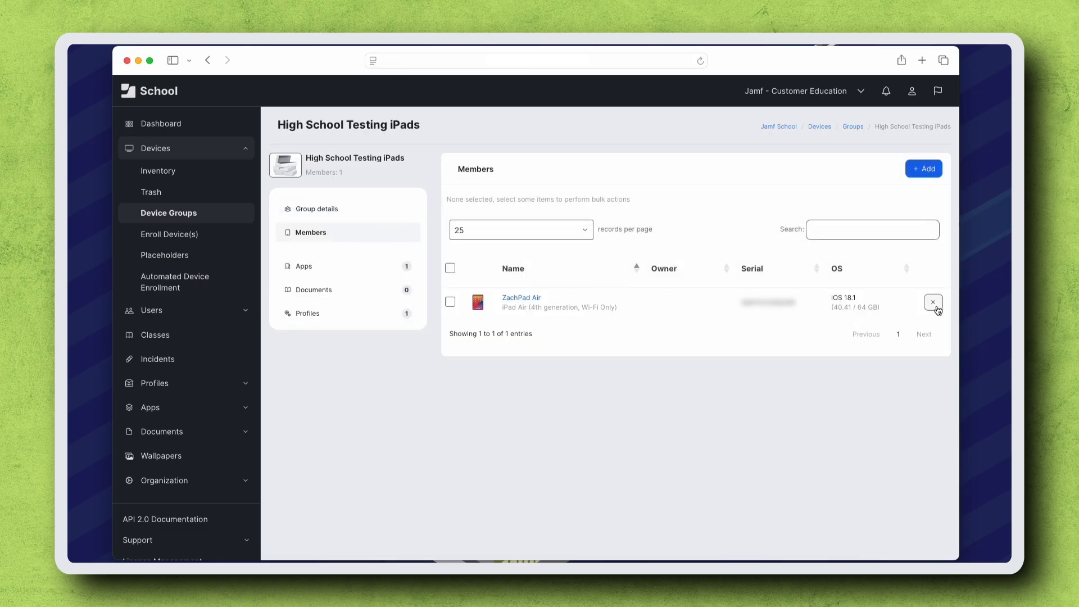
click(934, 303)
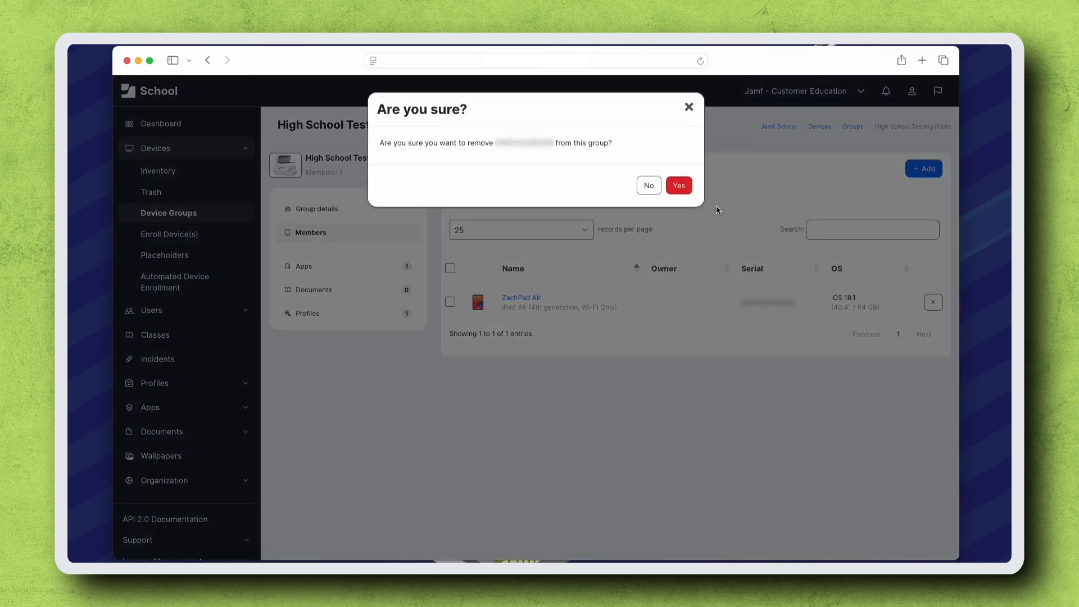
click(680, 185)
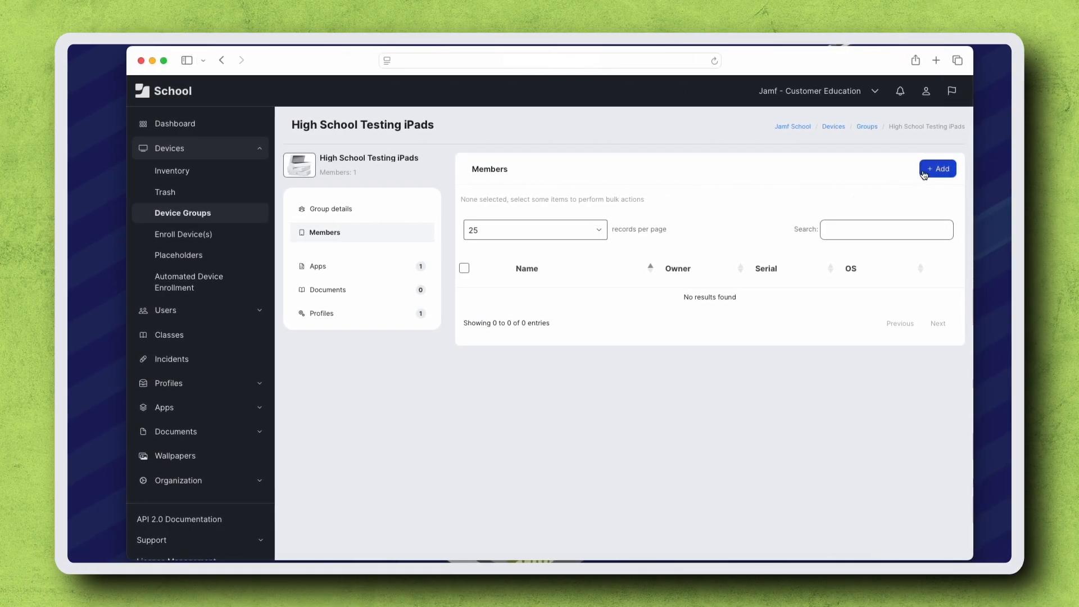
Step: Add the iPad Air (4th generation) back as a member of the High School Testing iPads group
click(923, 173)
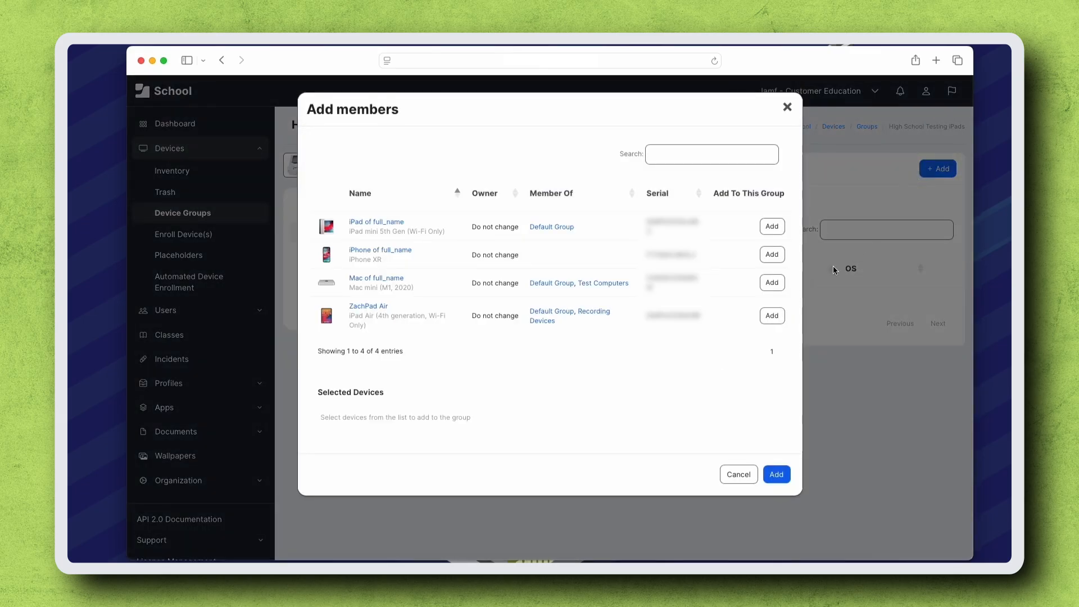
click(776, 315)
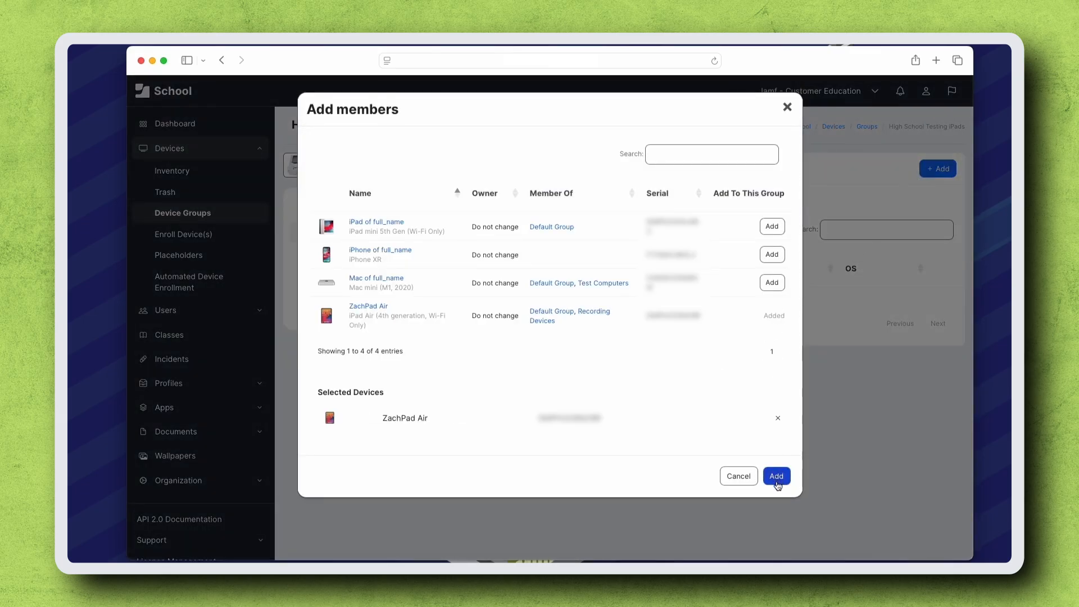
click(776, 476)
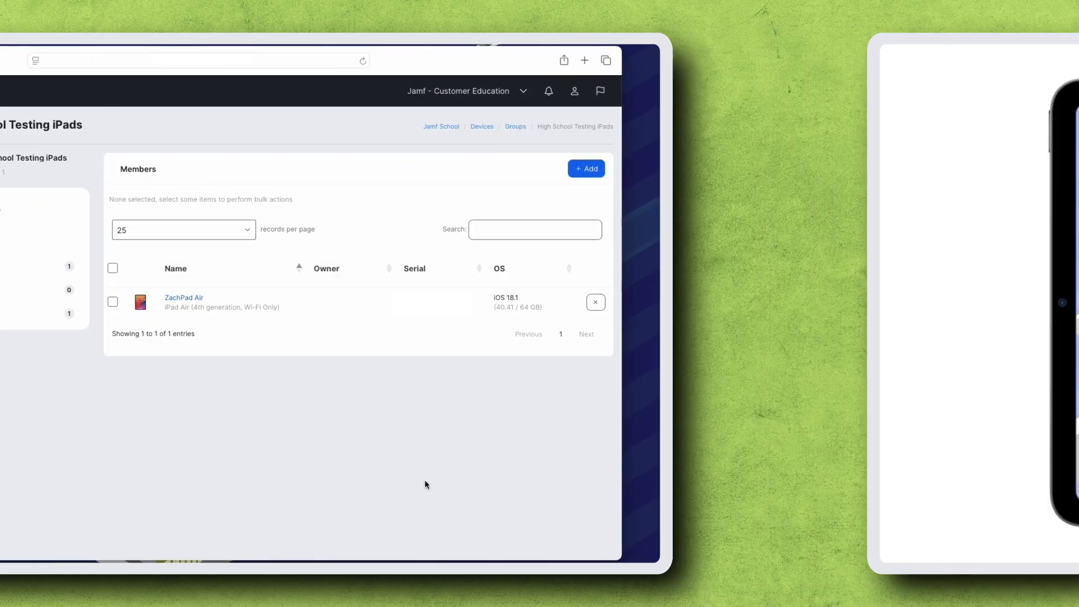